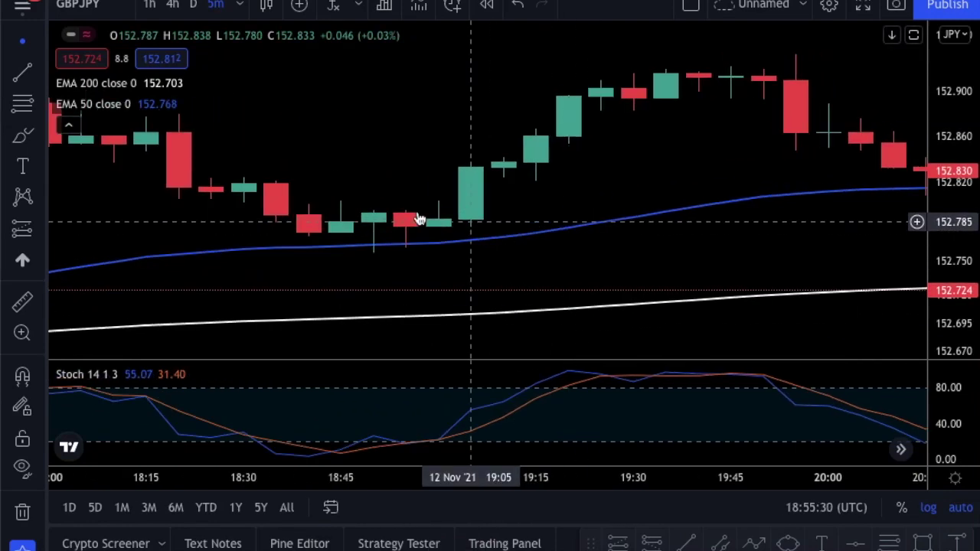
- Place a long position on the GBPJPY chart at the 12 Nov 19:05 candle, with stop at 152.754 and target at about 152.852
double_click(404, 414)
double_click(441, 328)
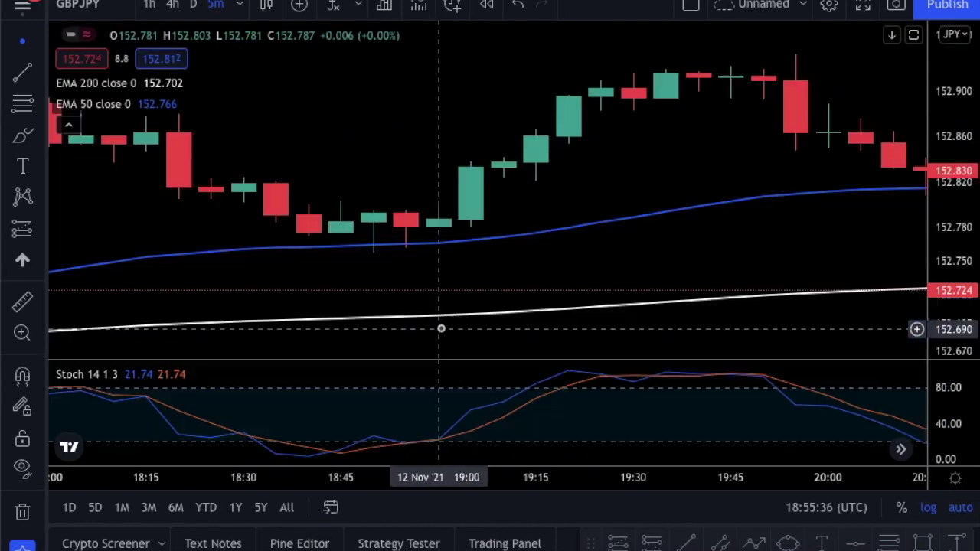
left_click(471, 221)
left_click_drag(471, 261, 471, 256)
left_click_drag(471, 179, 469, 150)
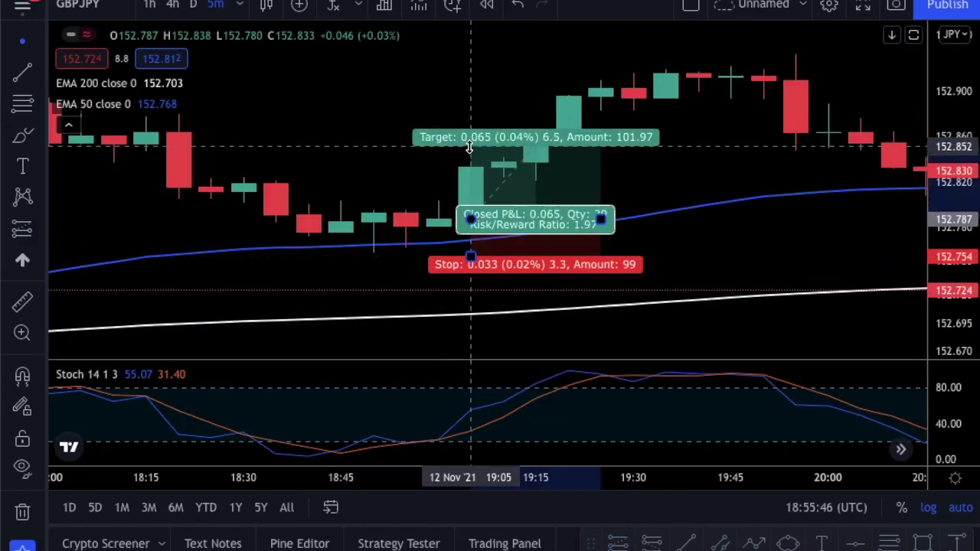
scroll(469, 146, "down", 3)
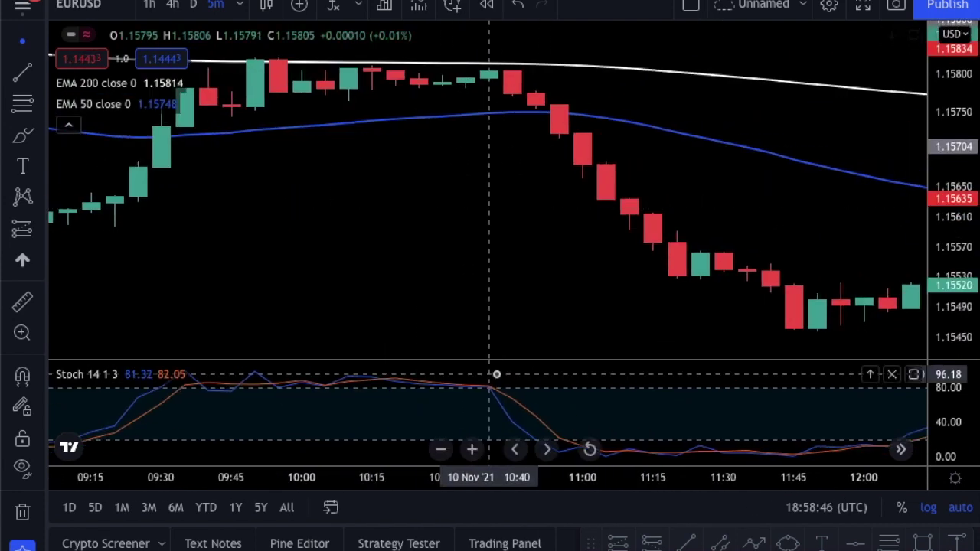
- Place a short position on the EURUSD chart at the 10 Nov 10:50 candle and adjust its target level
left_click_drag(494, 399, 447, 224)
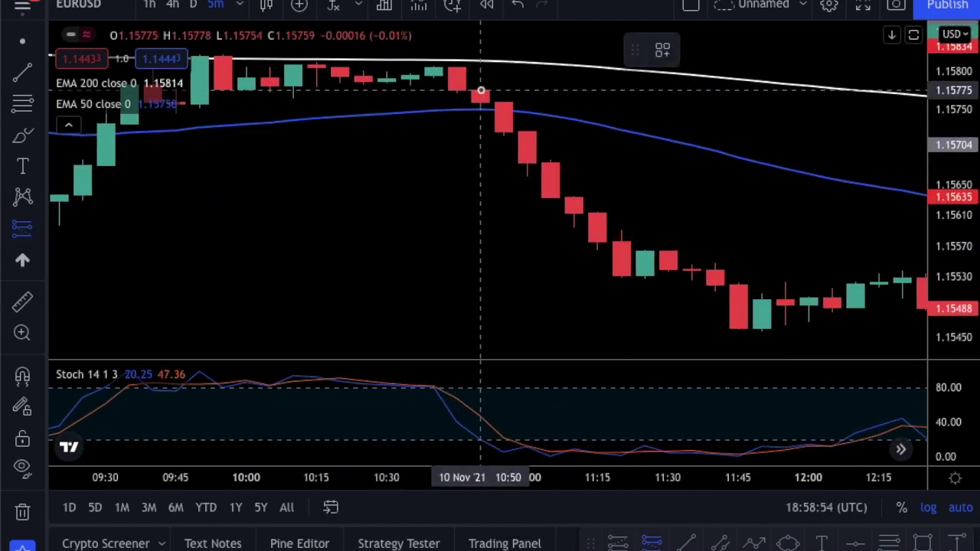
left_click_drag(481, 156, 481, 173)
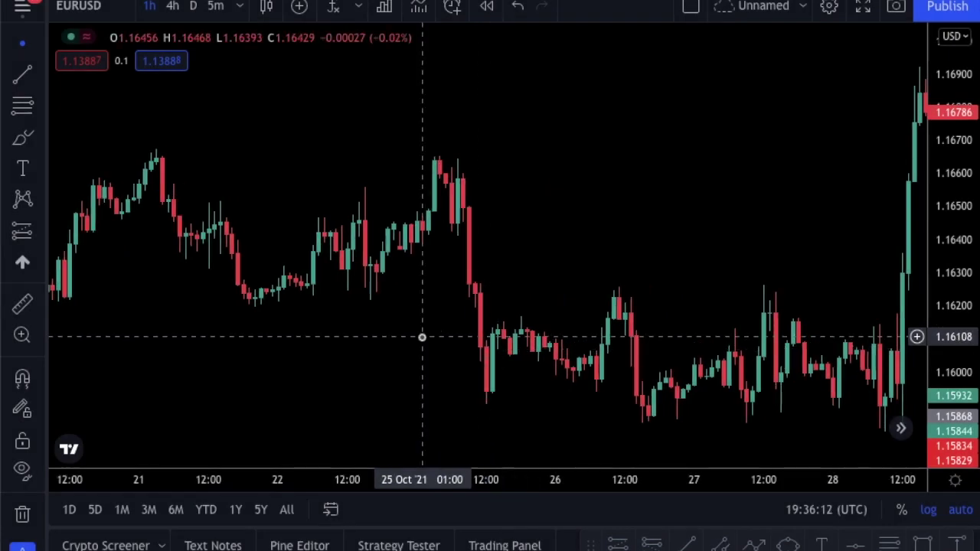
- Switch the EURUSD chart from the hourly to the 5-minute time interval
scroll(426, 334, "down", 3)
left_click_drag(427, 335, 765, 366)
scroll(422, 317, "up", 4)
scroll(420, 337, "up", 2)
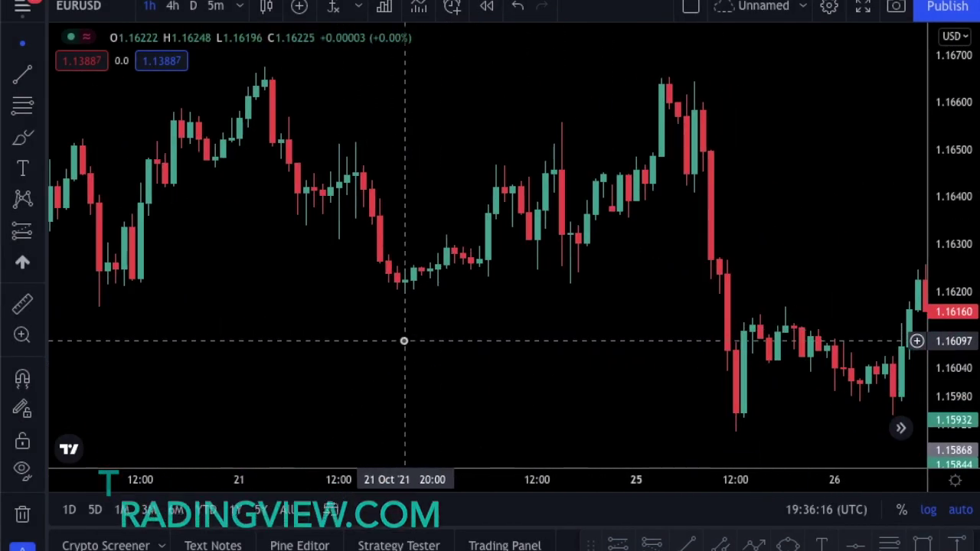
scroll(404, 342, "down", 5)
left_click_drag(432, 344, 507, 332)
scroll(544, 351, "up", 2)
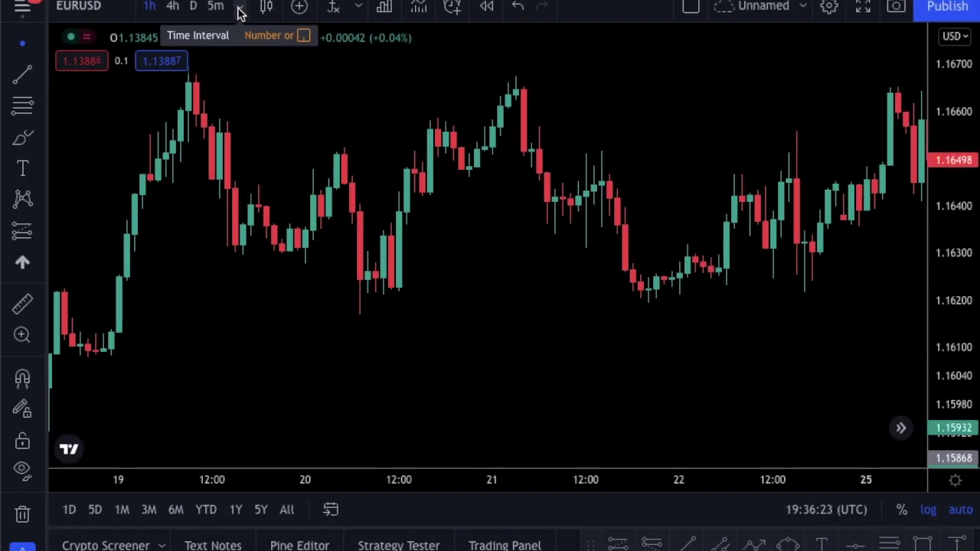
left_click(239, 11)
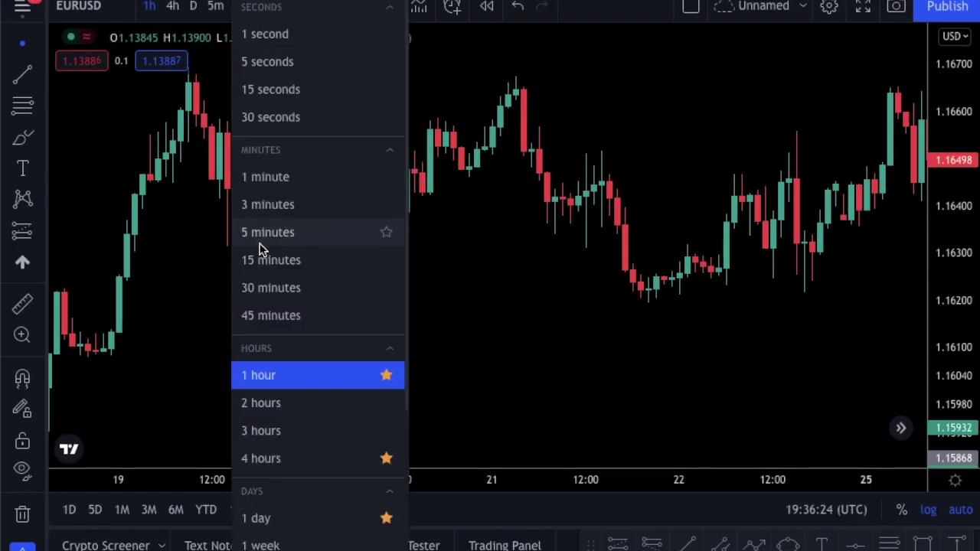
left_click(355, 236)
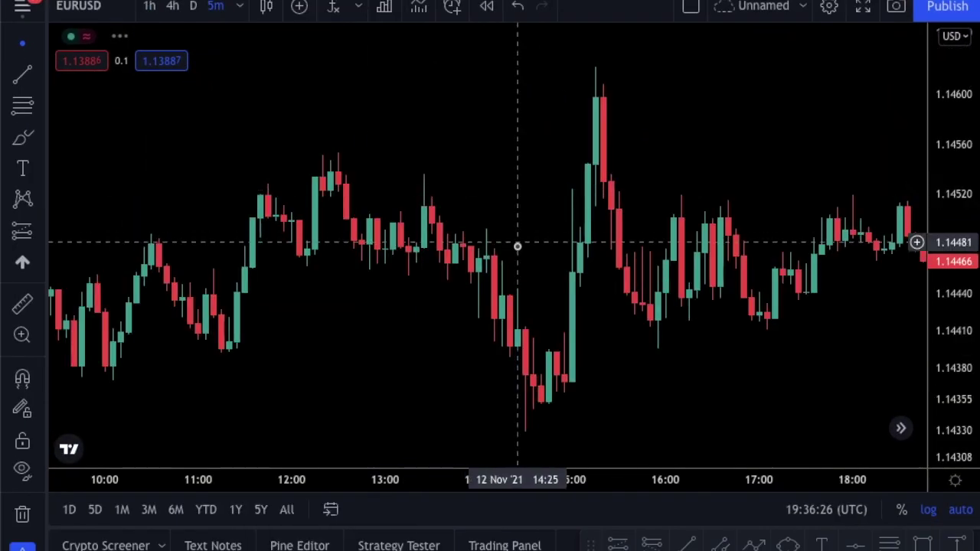
- Add the built-in Stochastic indicator to the EURUSD 5-minute chart
scroll(743, 193, "down", 3)
left_click_drag(807, 177, 403, 155)
scroll(516, 169, "down", 6)
left_click_drag(656, 168, 300, 151)
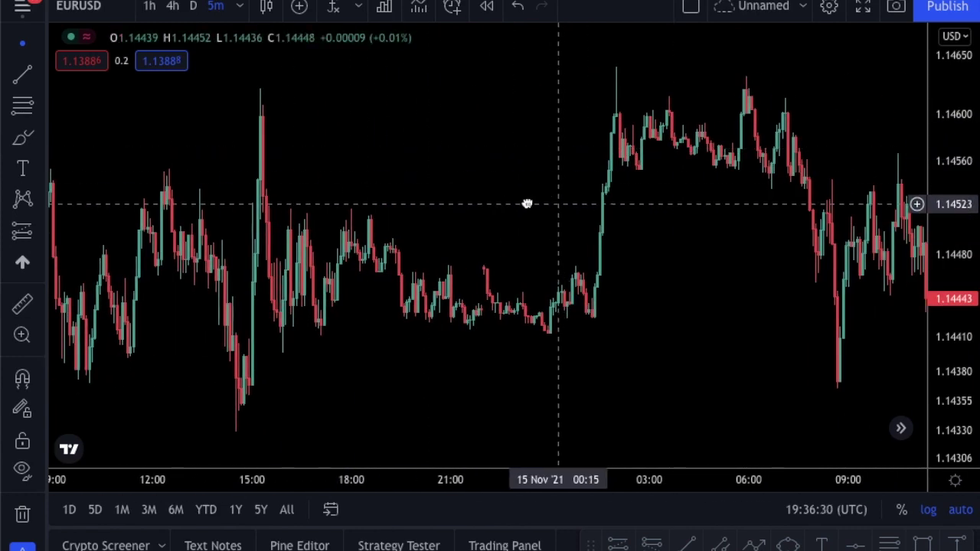
left_click_drag(554, 203, 212, 173)
left_click_drag(325, 196, 694, 232)
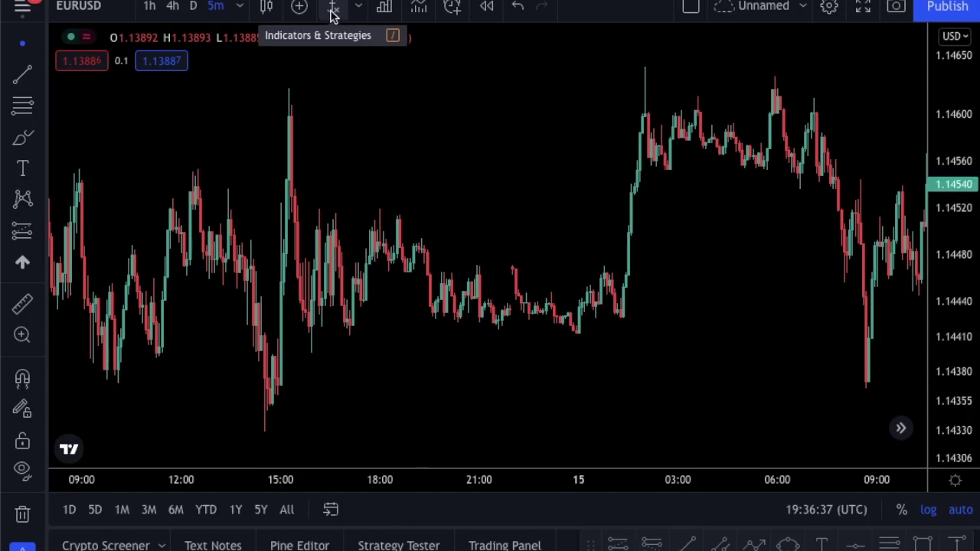
left_click(334, 9)
type("stoch")
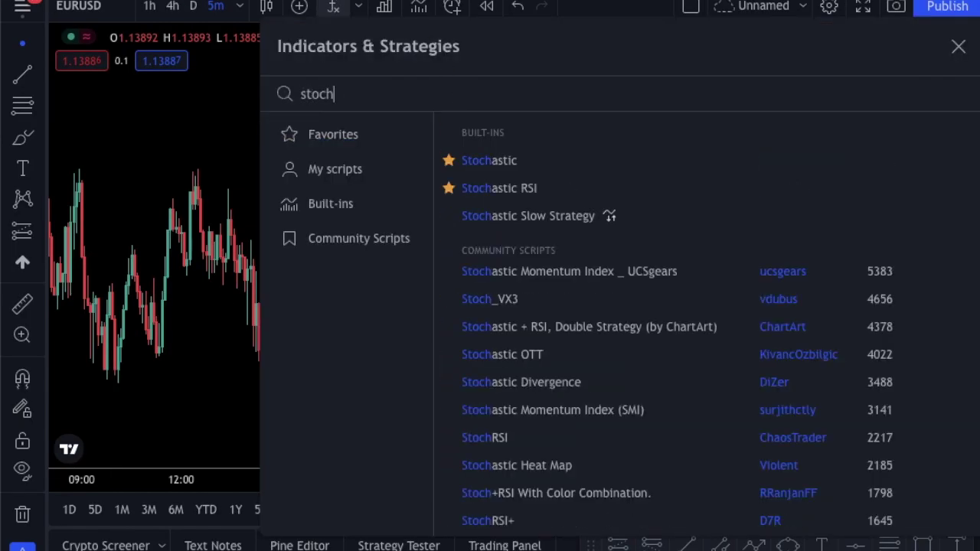
left_click(504, 167)
left_click(959, 46)
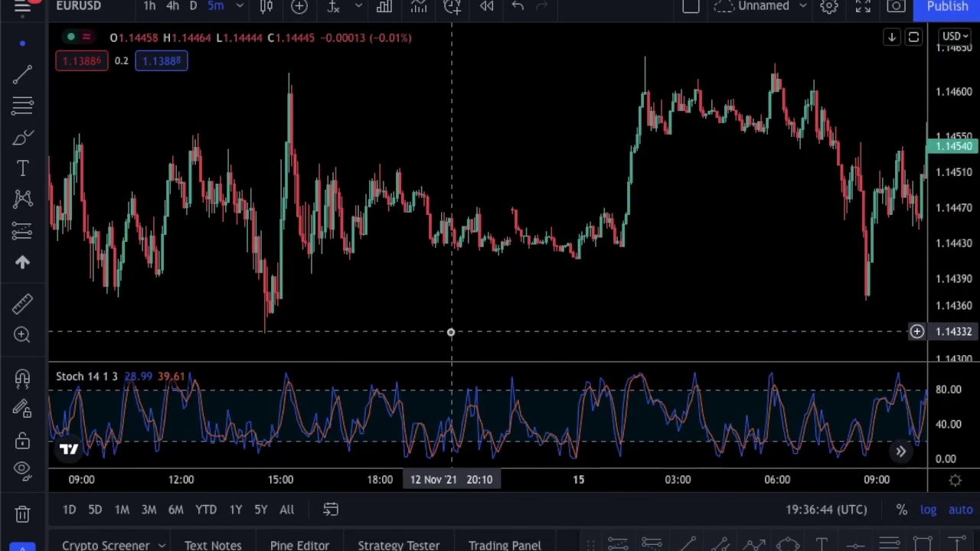
- Examine the Stochastic lines closely in a maximized pane, restore the chart layout and open the indicator's settings
scroll(483, 332, "up", 5)
left_click_drag(500, 409, 598, 408)
double_click(406, 386)
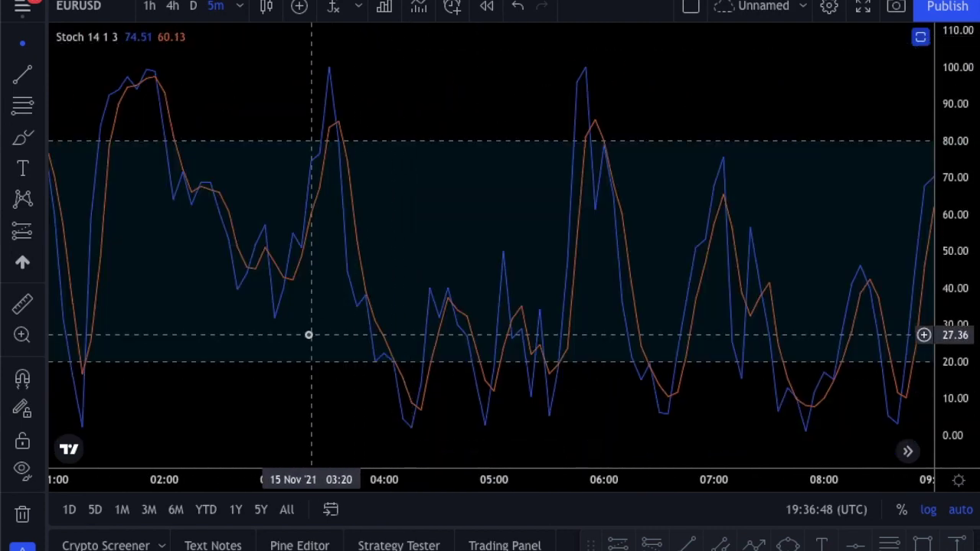
double_click(309, 335)
left_click(157, 376)
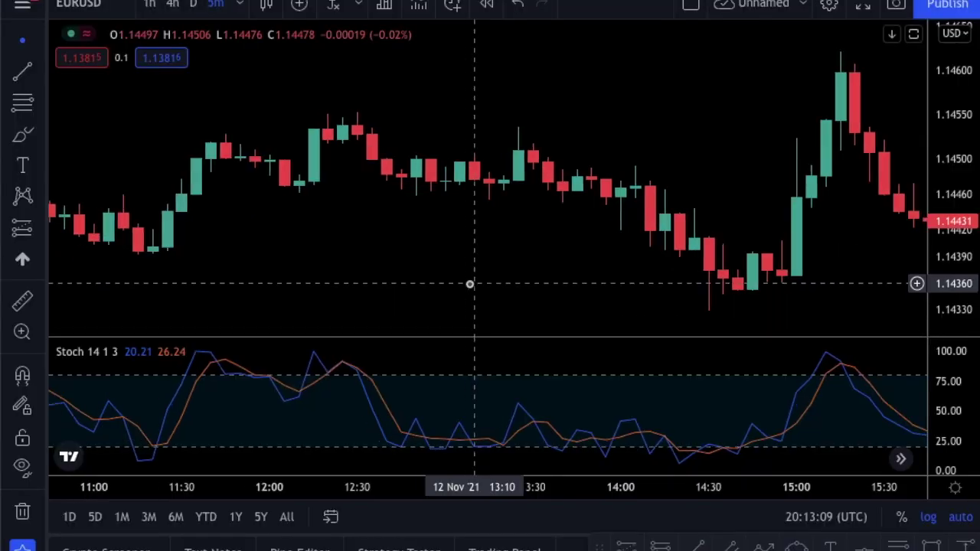
- Add two built-in Moving Average Exponential indicators to the EURUSD chart
scroll(460, 276, "down", 3)
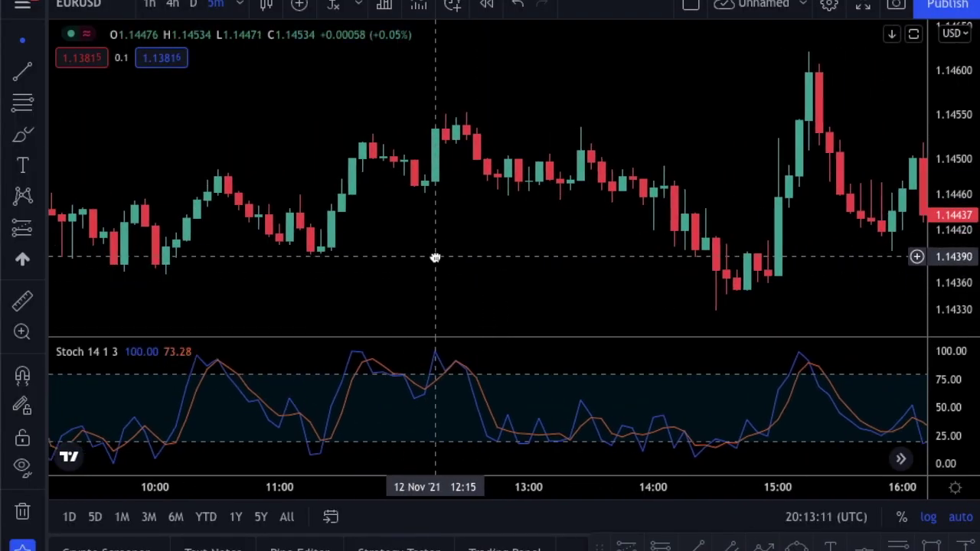
left_click(333, 9)
type("exp")
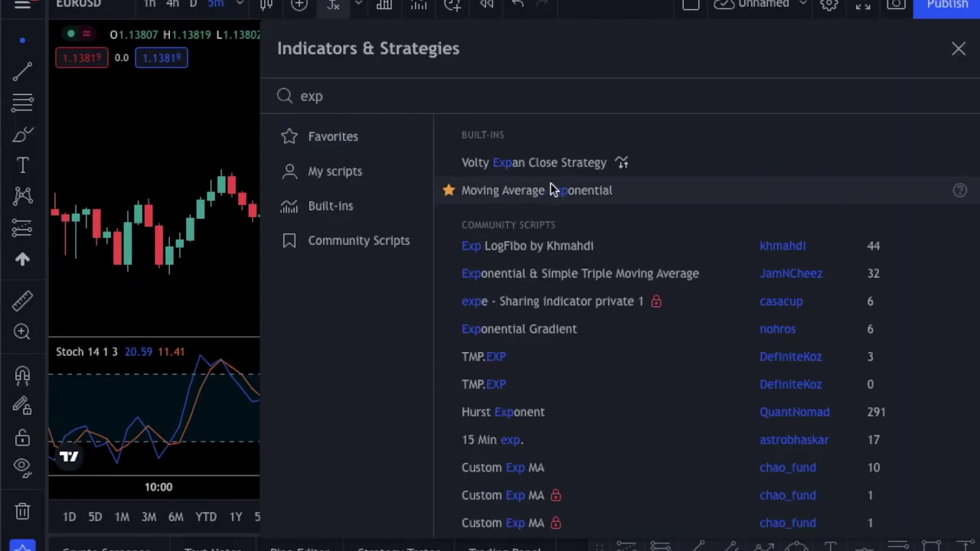
double_click(521, 189)
left_click(958, 48)
- Set the first EMA's length to 200 and make its line white and thicker
left_click(164, 82)
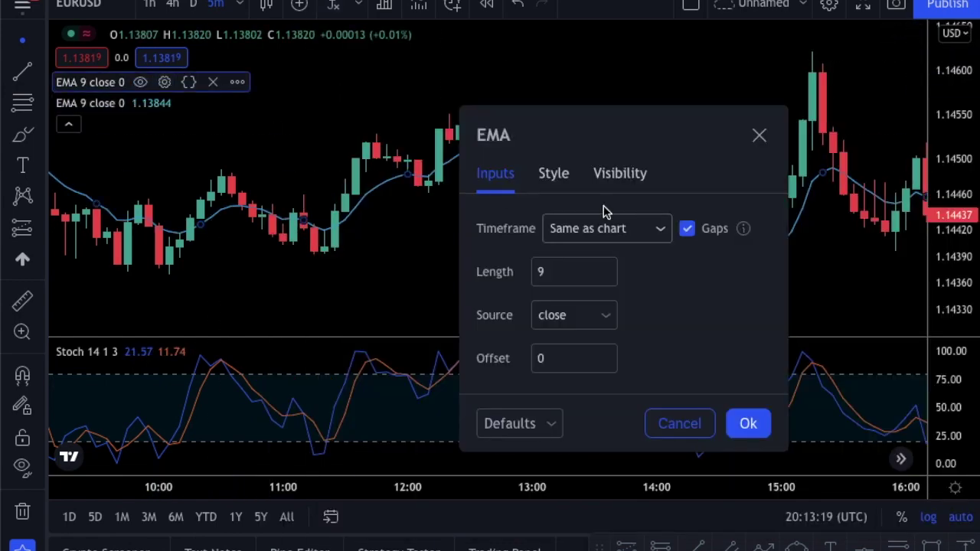
left_click(554, 173)
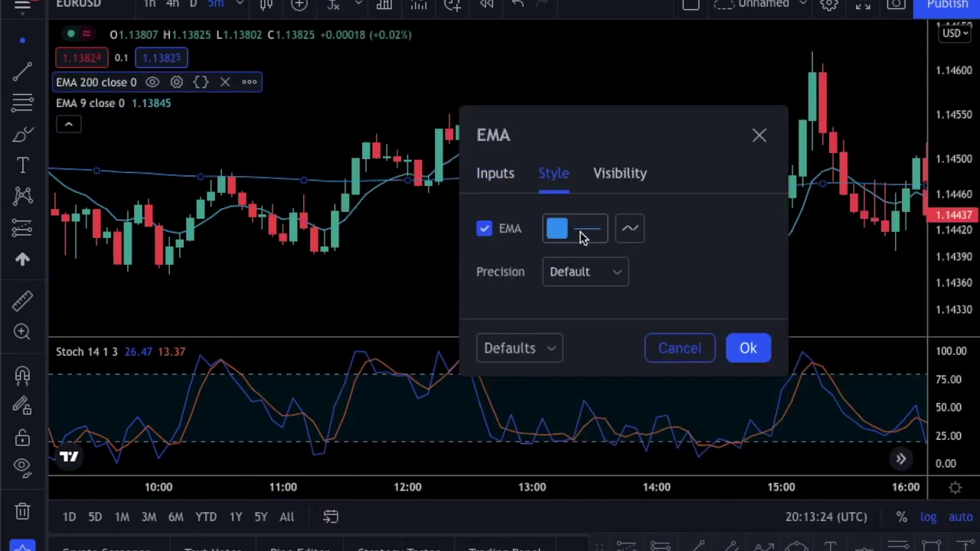
left_click(576, 229)
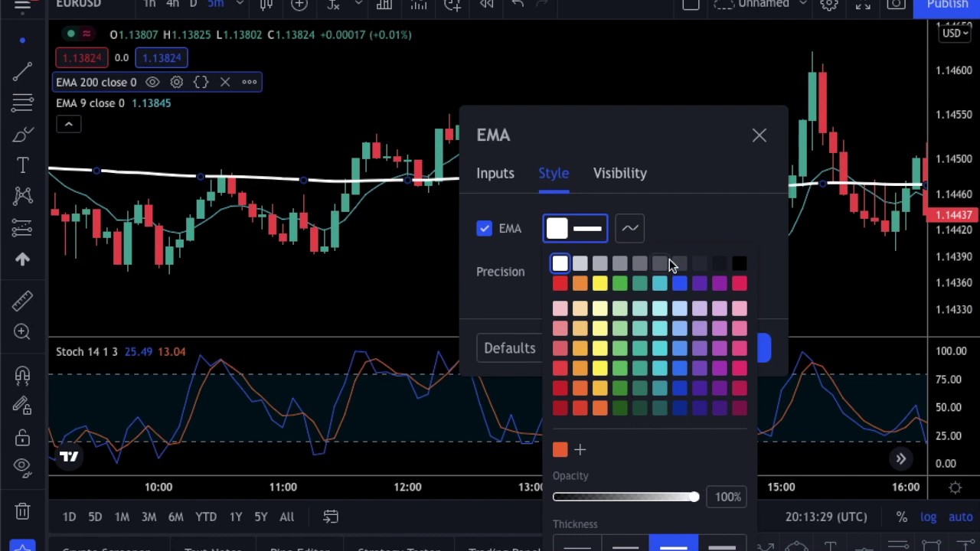
left_click(761, 322)
left_click(749, 348)
- Set the second EMA's length to 50 and make its line blue and thicker
left_click(164, 102)
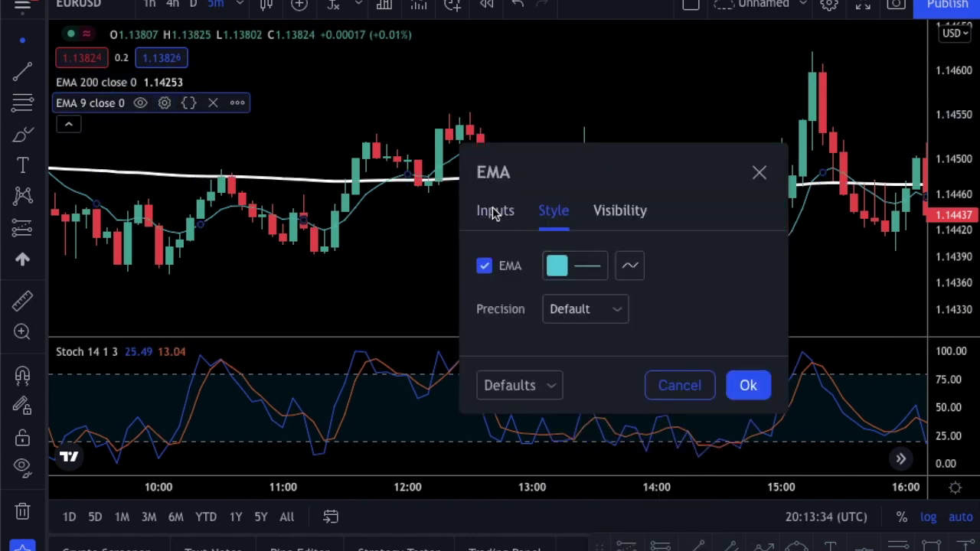
left_click(505, 211)
left_click(564, 306)
left_click(554, 211)
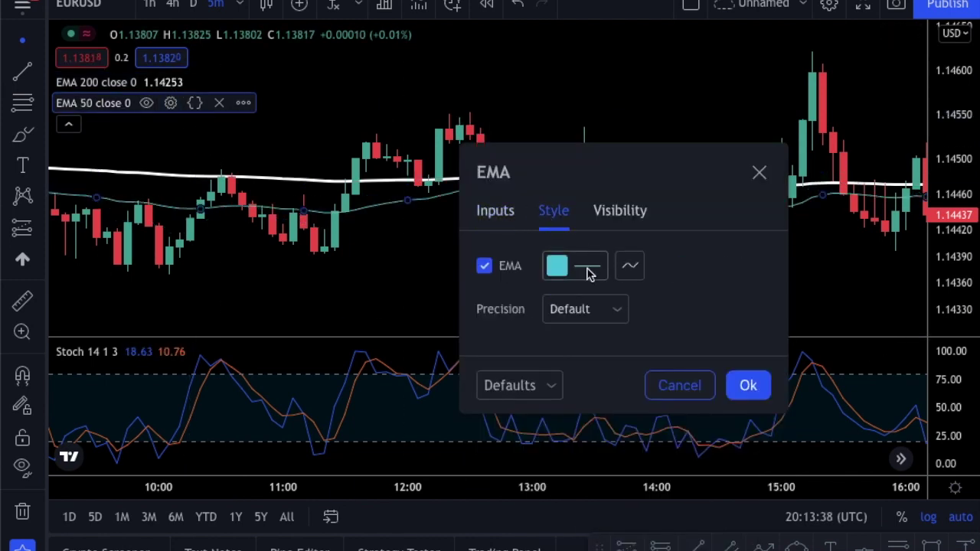
left_click(608, 268)
left_click(720, 205)
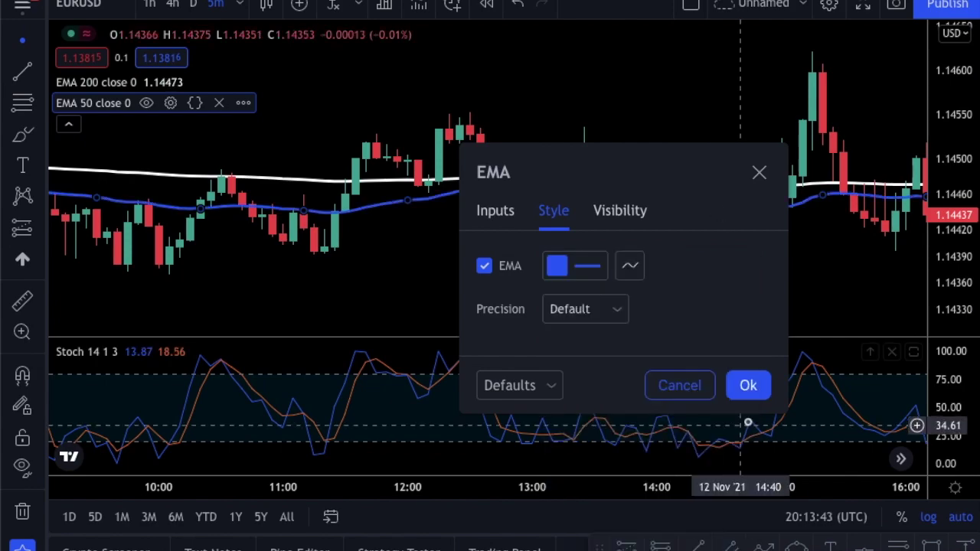
left_click(748, 387)
- Place a long position at the 8 Nov 14:15 candle, with stop at 1.15640 and target at 1.15839, and extend it slightly in time
scroll(635, 296, "down", 5)
left_click_drag(720, 298, 595, 263)
scroll(595, 262, "down", 6)
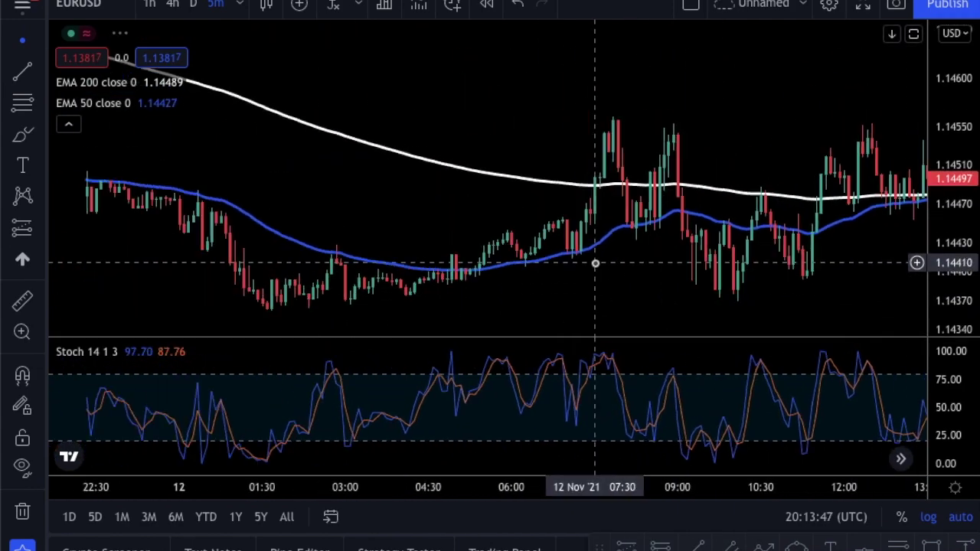
left_click_drag(386, 206, 221, 191)
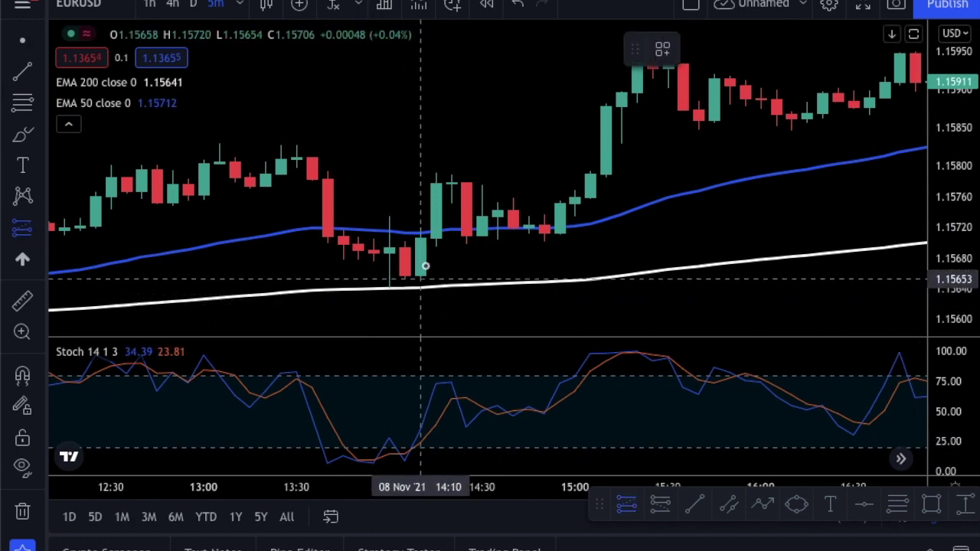
left_click(436, 239)
left_click_drag(436, 286, 437, 290)
left_click_drag(436, 191, 437, 137)
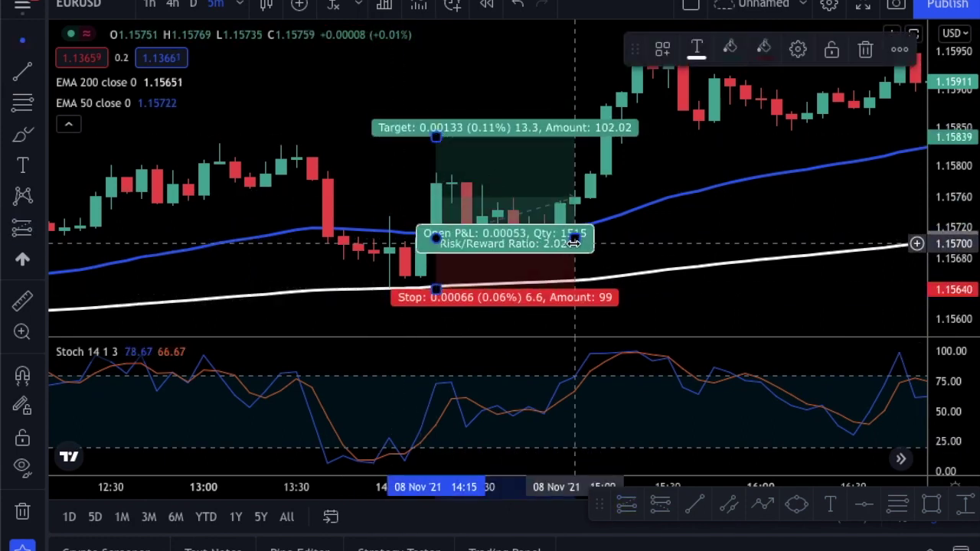
left_click_drag(574, 243, 602, 237)
left_click_drag(771, 221, 656, 223)
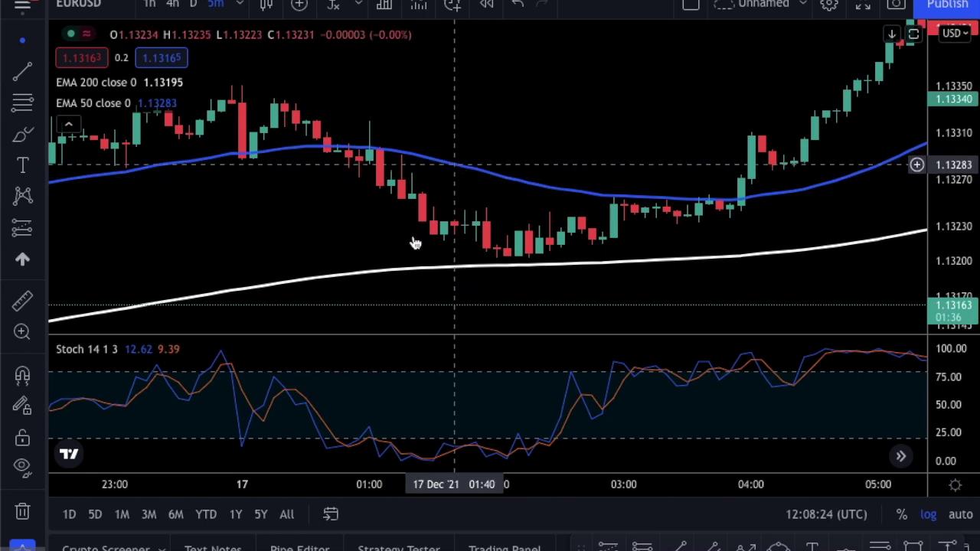
- Examine the Stochastic line crossovers around 17 Dec in a maximized pane, and restore the chart layout
left_click_drag(354, 243, 340, 245)
double_click(345, 361)
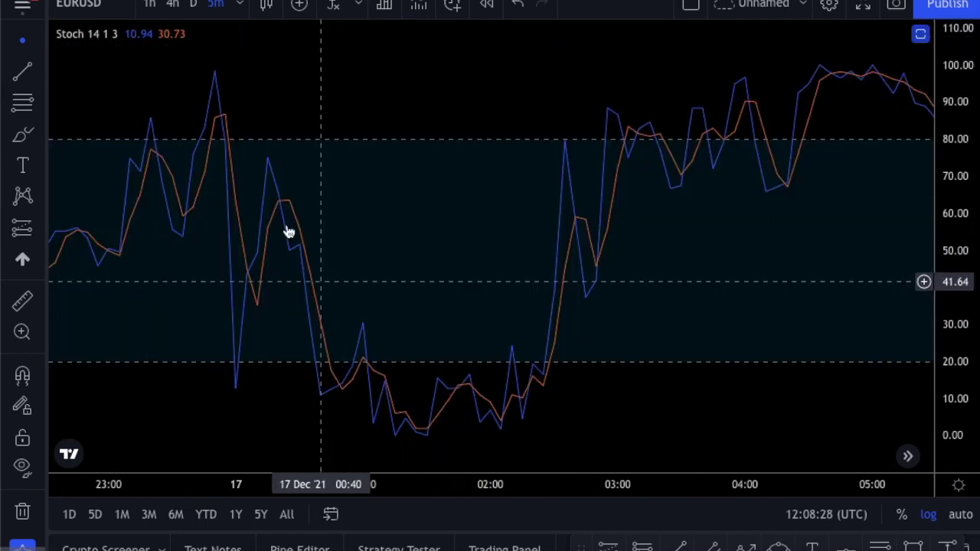
scroll(410, 328, "right", 1)
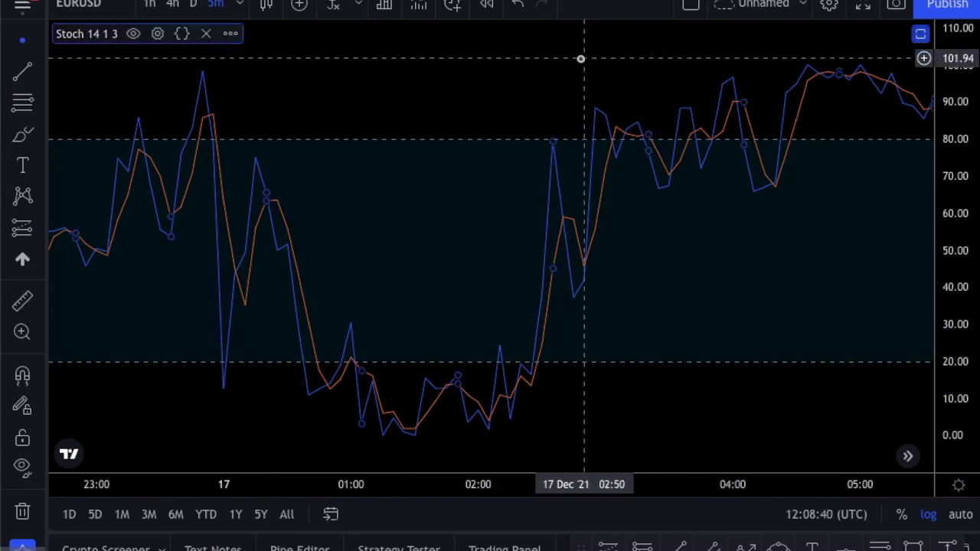
double_click(576, 59)
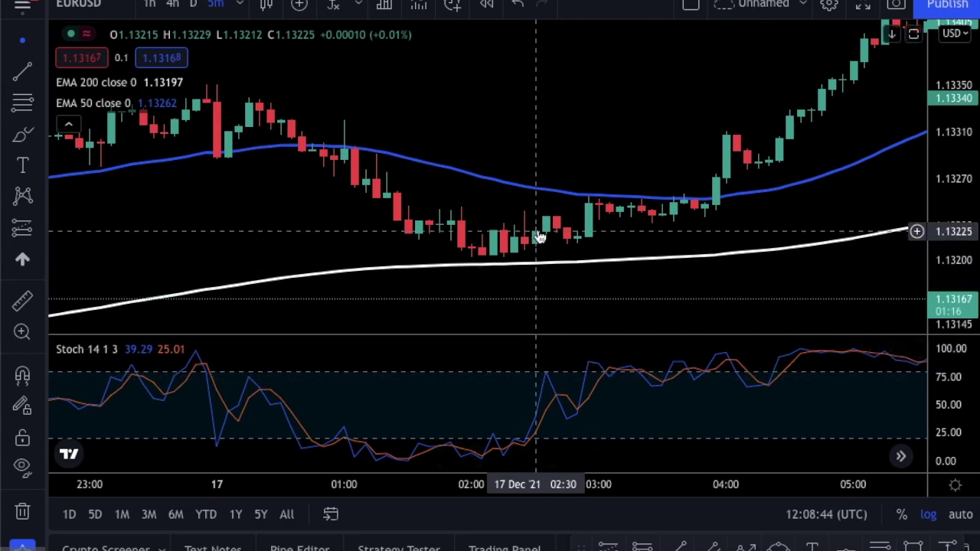
- Place a long position at the 17 Dec 02:35 candle, with stop at 1.13199 and target at 1.13274, extended to about 04:00
left_click(607, 547)
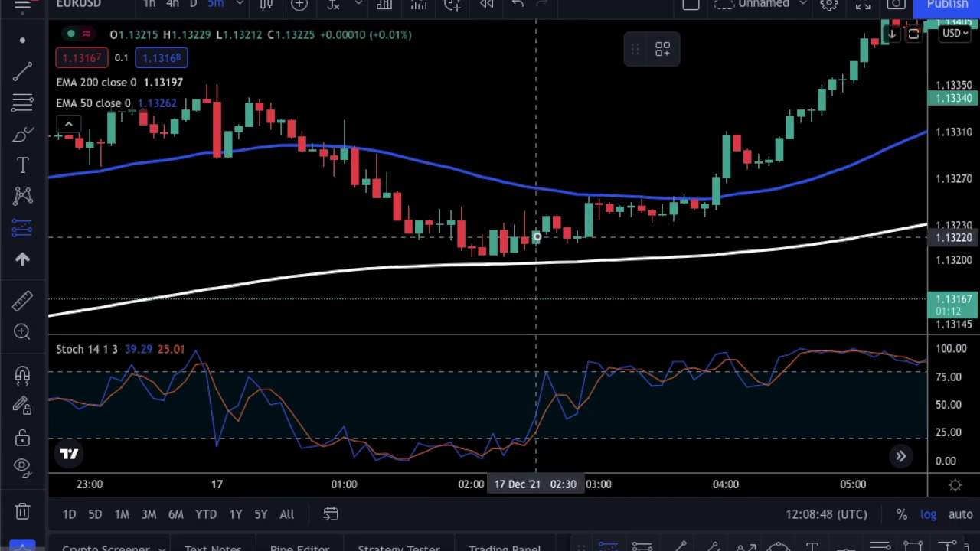
left_click(545, 233)
left_click_drag(547, 282, 546, 265)
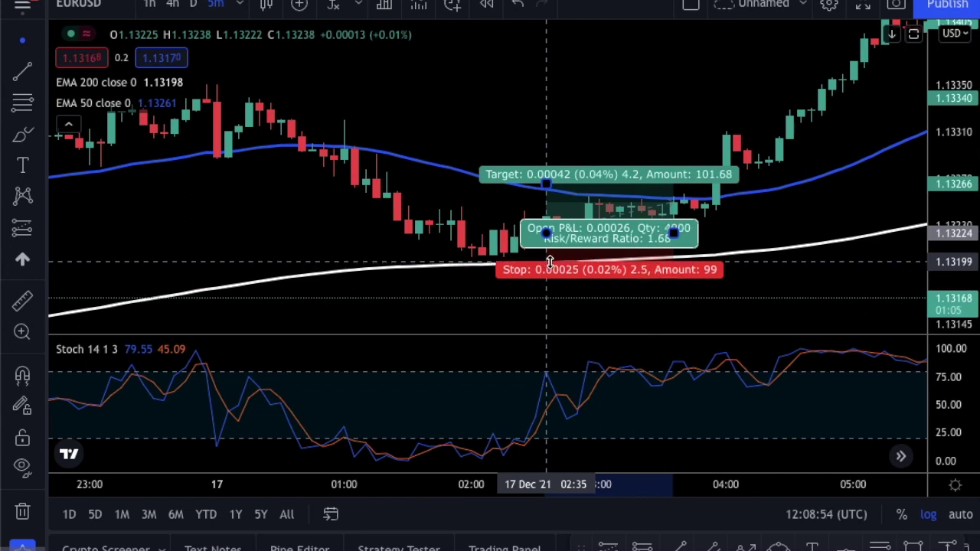
left_click_drag(550, 263, 550, 262)
left_click_drag(547, 187, 547, 175)
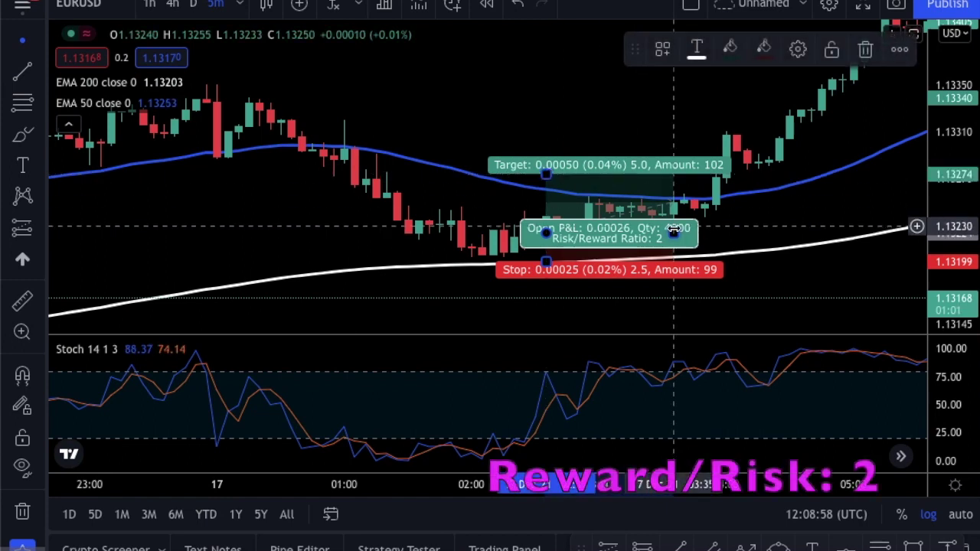
left_click_drag(674, 234, 726, 233)
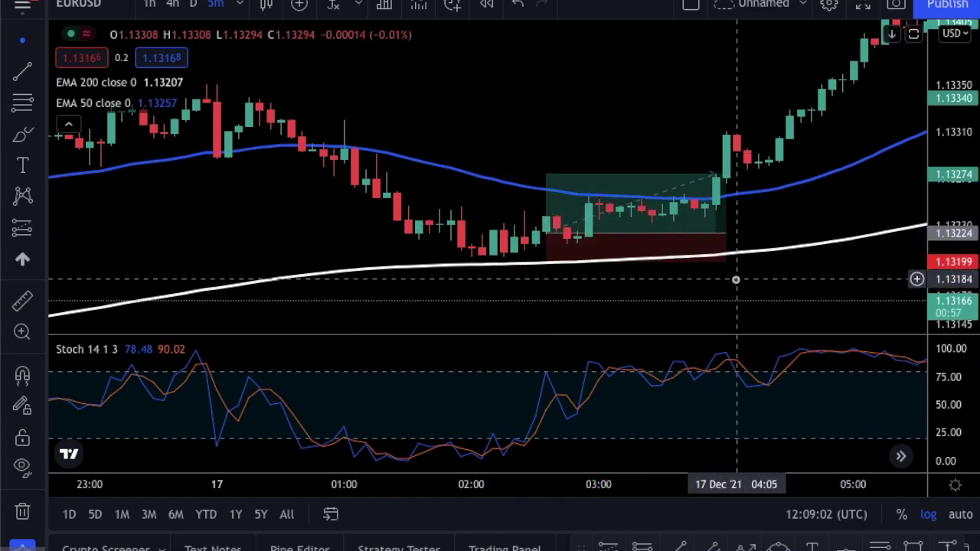
scroll(736, 280, "up", 2)
left_click_drag(775, 281, 720, 282)
left_click(516, 255)
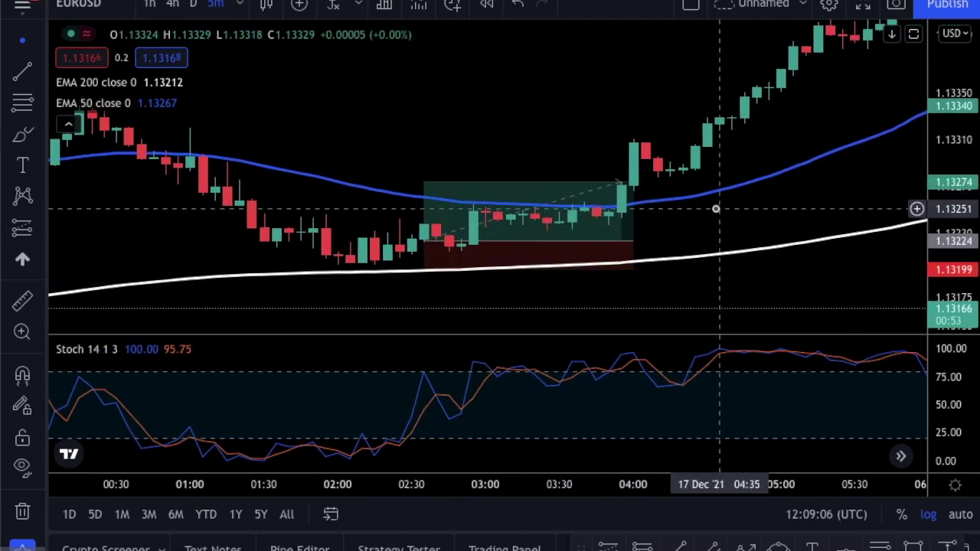
- Examine the candles, EMAs and Stochastic lines between about 06:00 and 11:00 on 17 Dec
scroll(726, 209, "down", 2)
left_click_drag(748, 209, 632, 219)
left_click_drag(756, 204, 566, 136)
scroll(647, 126, "right", 3)
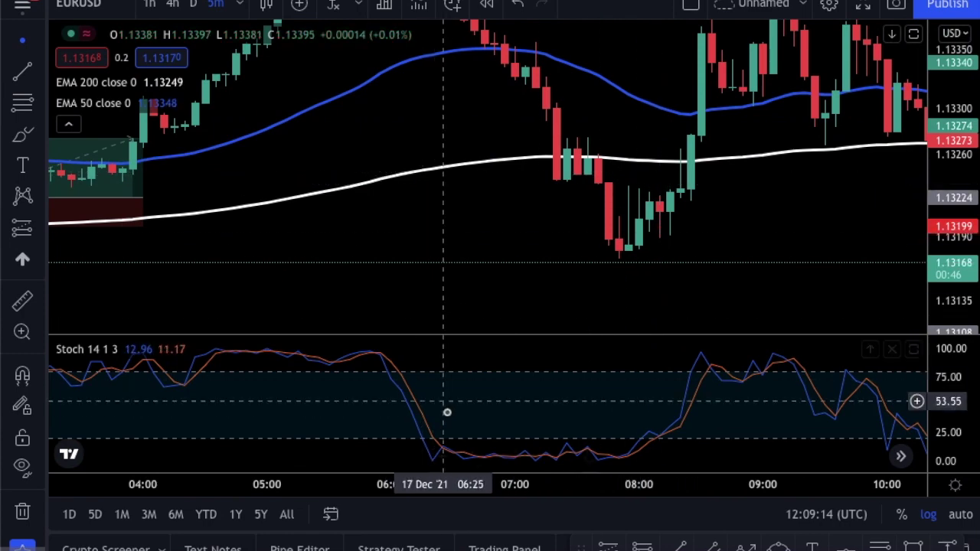
left_click_drag(447, 236, 427, 252)
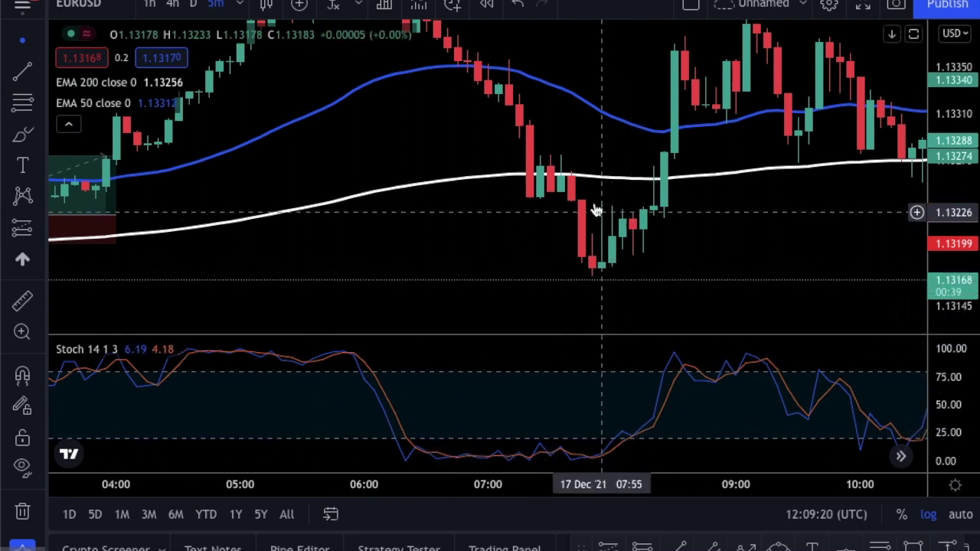
left_click_drag(621, 199, 580, 199)
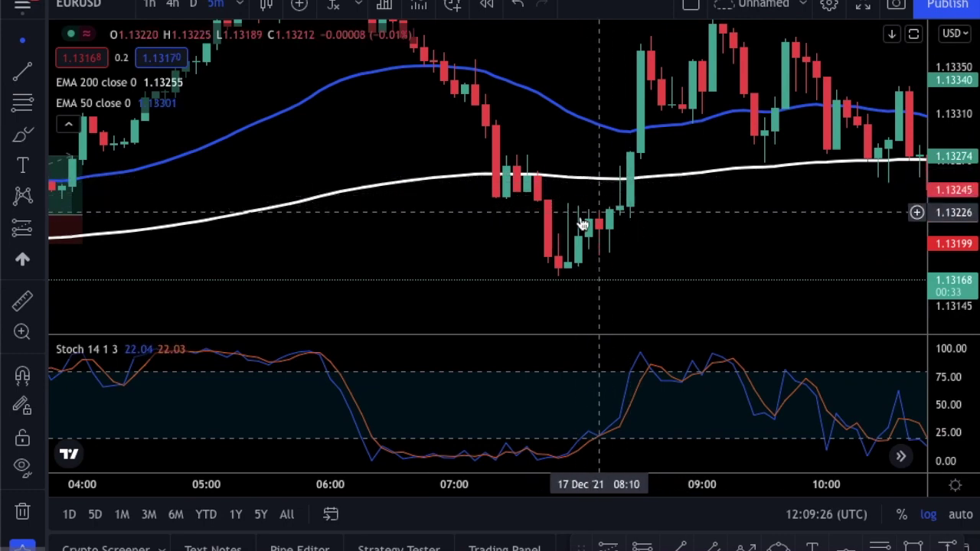
left_click_drag(729, 217, 635, 226)
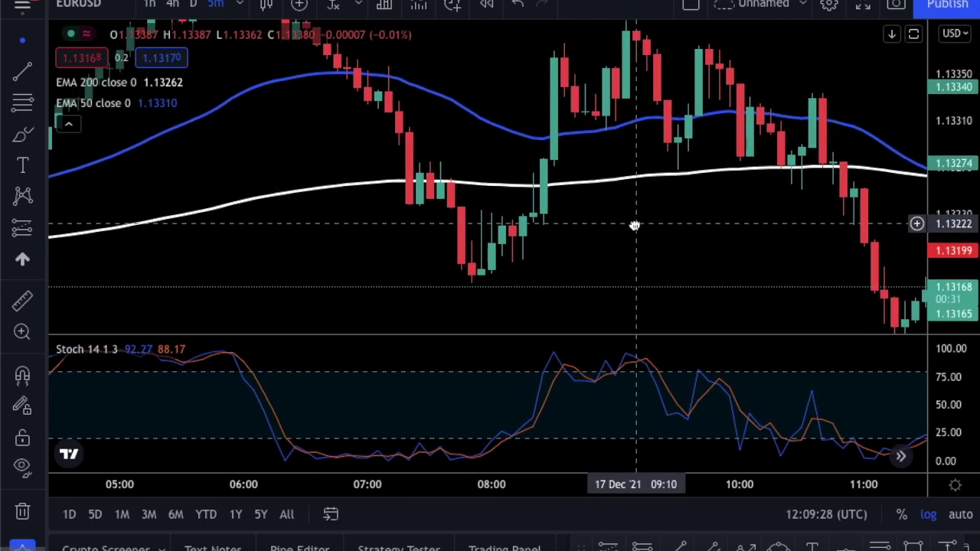
left_click_drag(744, 212, 640, 202)
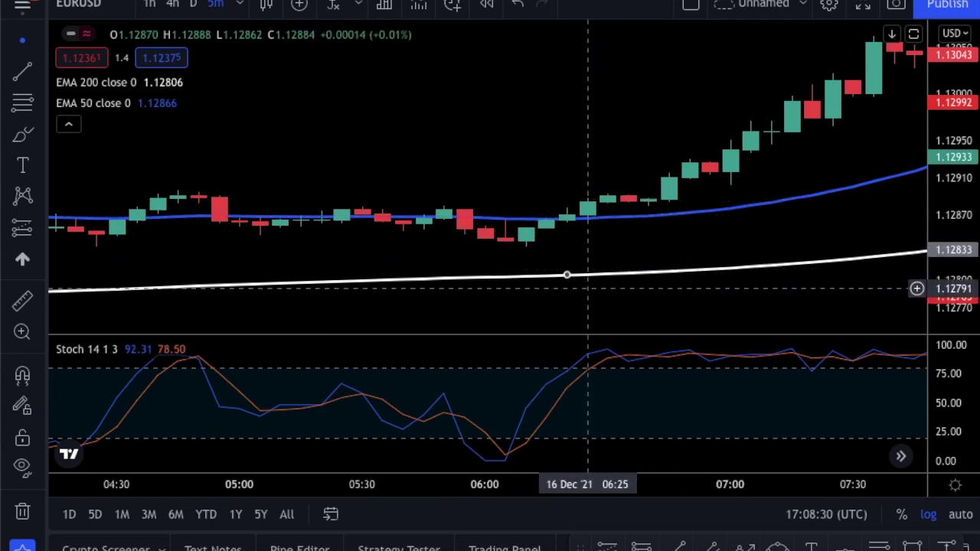
- Place a long position at the 16 Dec 06:20 candle, with stop at 1.12828 and target at 1.12936, and extend it in time
scroll(409, 260, "up", 2)
left_click_drag(415, 258, 457, 319)
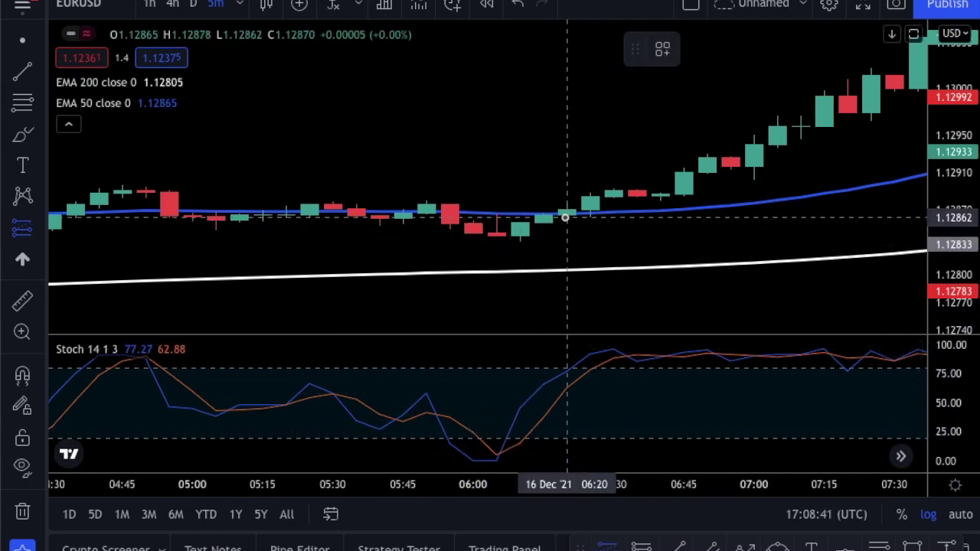
left_click(566, 217)
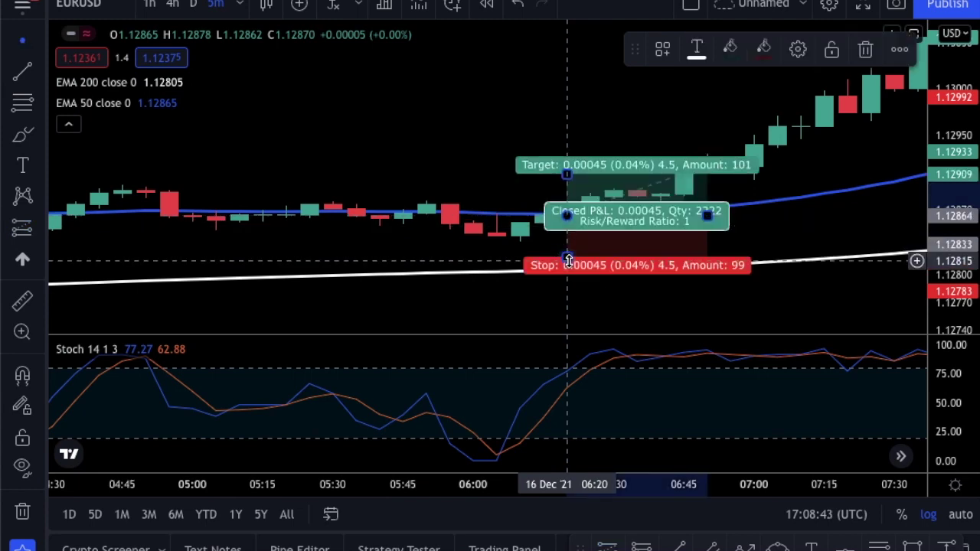
left_click_drag(567, 257, 569, 249)
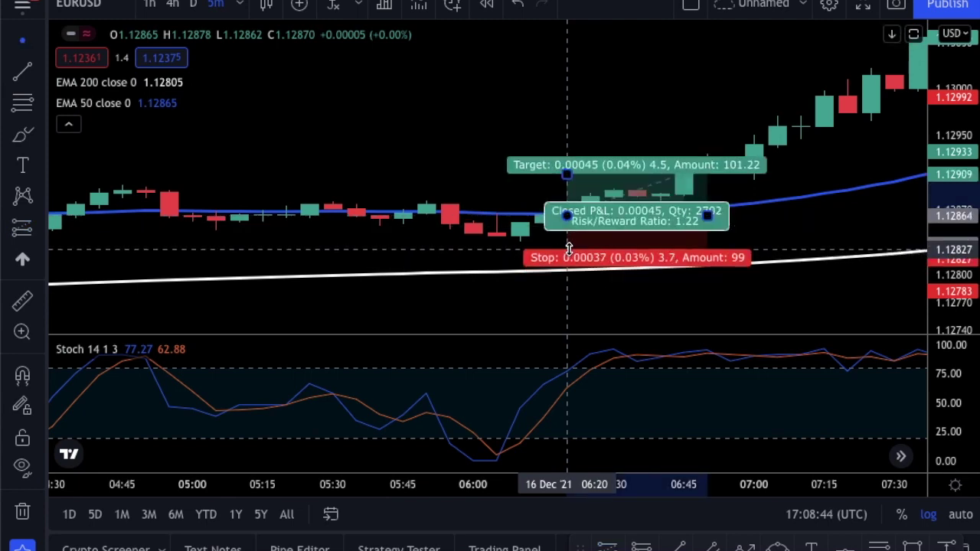
left_click_drag(567, 174, 575, 149)
left_click_drag(708, 216, 782, 219)
left_click(871, 209)
- Place a long position at the 16 Dec 12:00 candle, with entry at 1.12960, stop at 1.12897 and target at 1.13086
left_click_drag(871, 209, 371, 283)
scroll(584, 247, "down", 3)
left_click_drag(651, 256, 317, 276)
left_click_drag(686, 223, 648, 209)
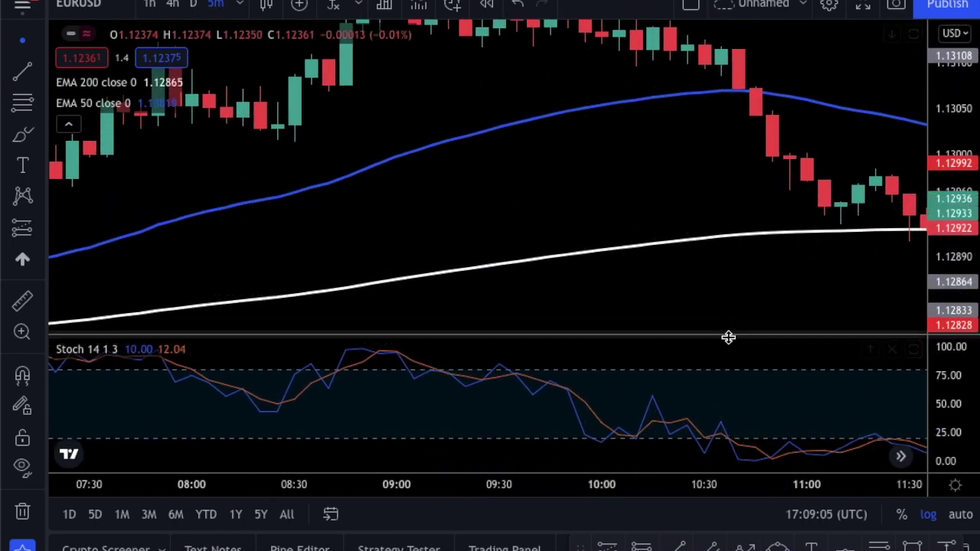
scroll(728, 337, "up", 3)
left_click_drag(678, 295, 512, 269)
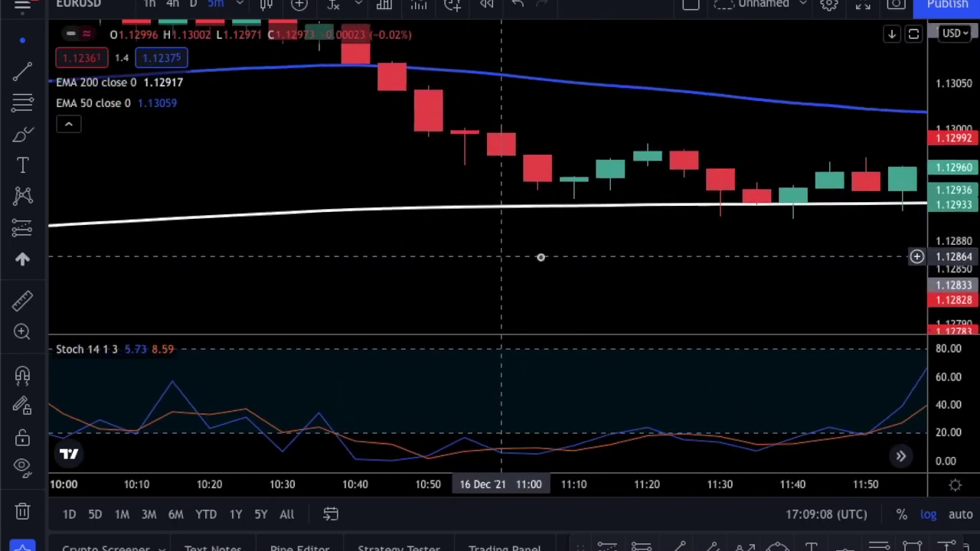
scroll(567, 259, "down", 2)
left_click_drag(678, 253, 407, 233)
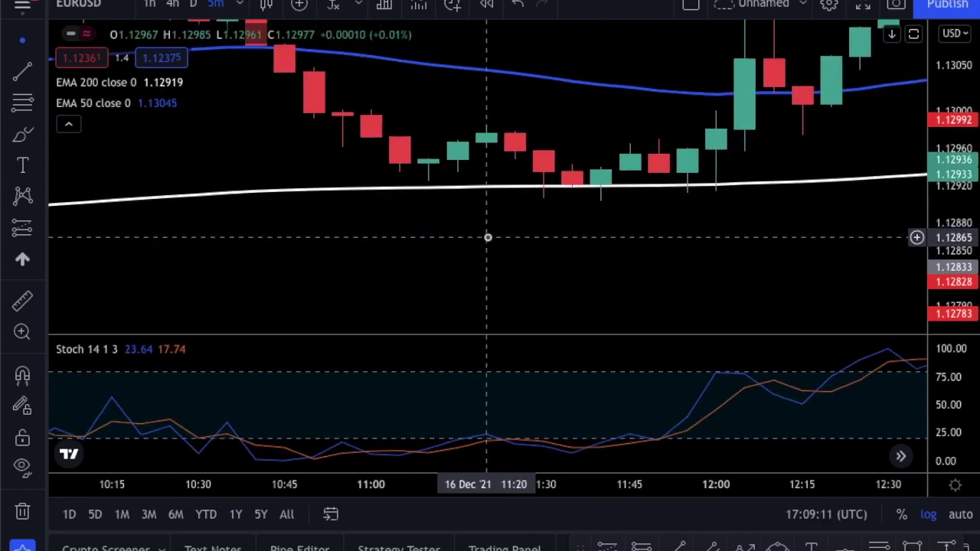
left_click_drag(568, 246, 449, 242)
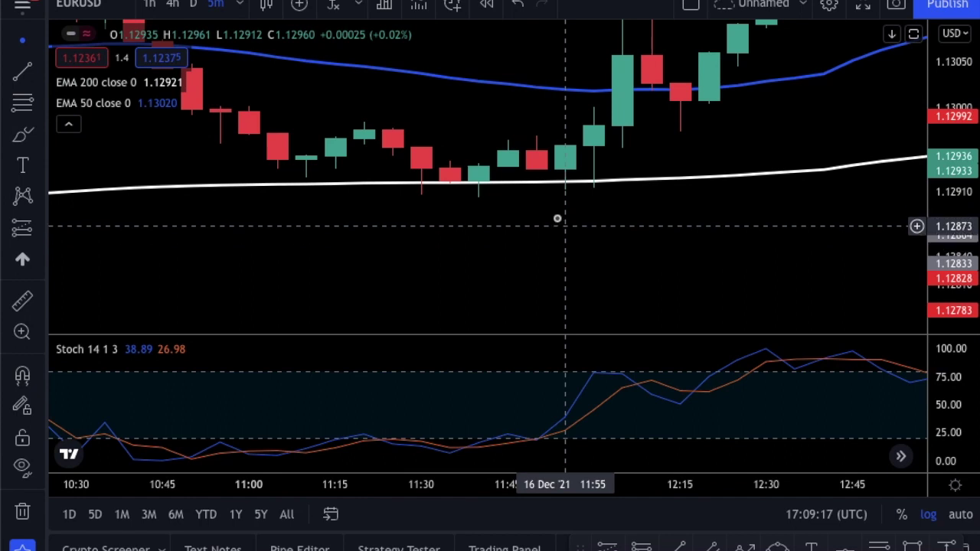
left_click(608, 546)
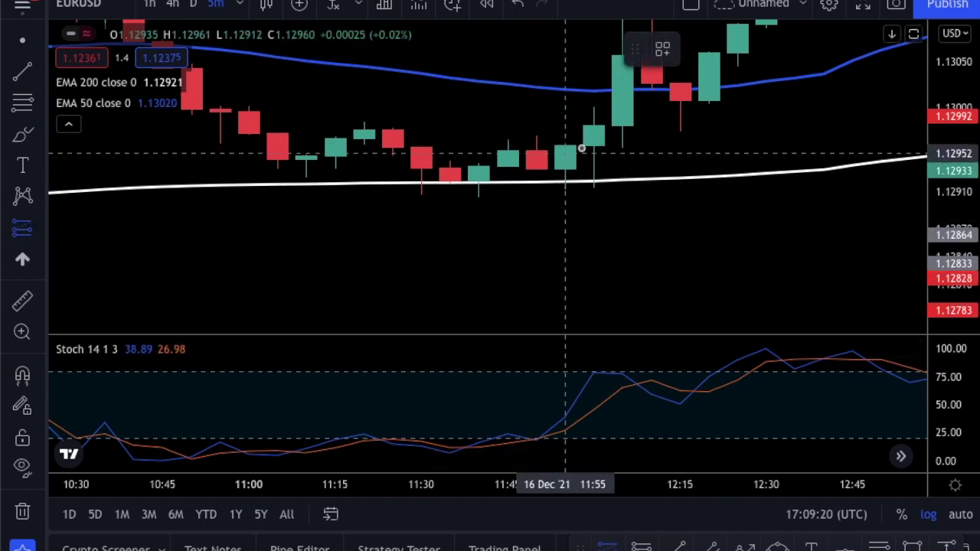
left_click(596, 145)
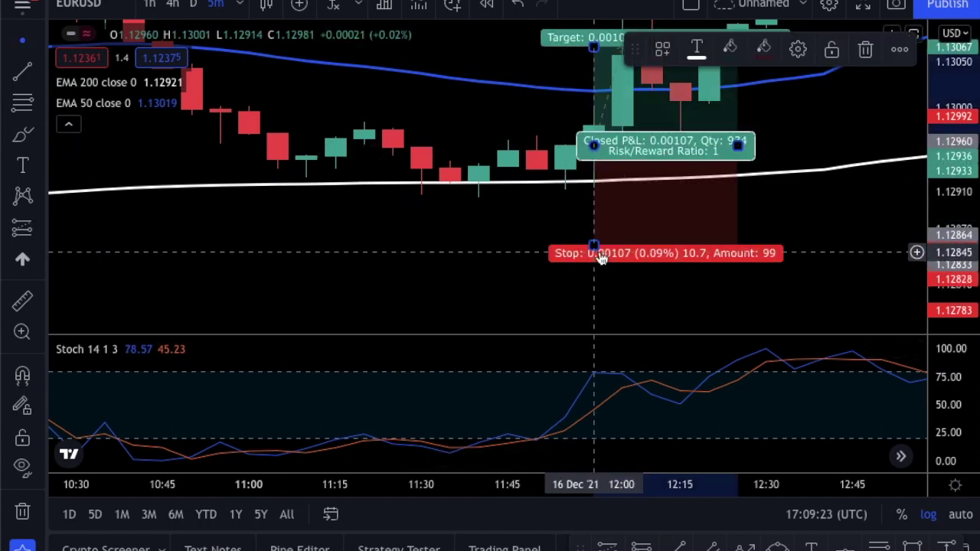
left_click_drag(596, 246, 594, 204)
mouse_move(822, 131)
left_mouse_down()
mouse_move(654, 208)
mouse_move(487, 252)
left_mouse_up()
left_click_drag(341, 138, 343, 121)
left_click(250, 229)
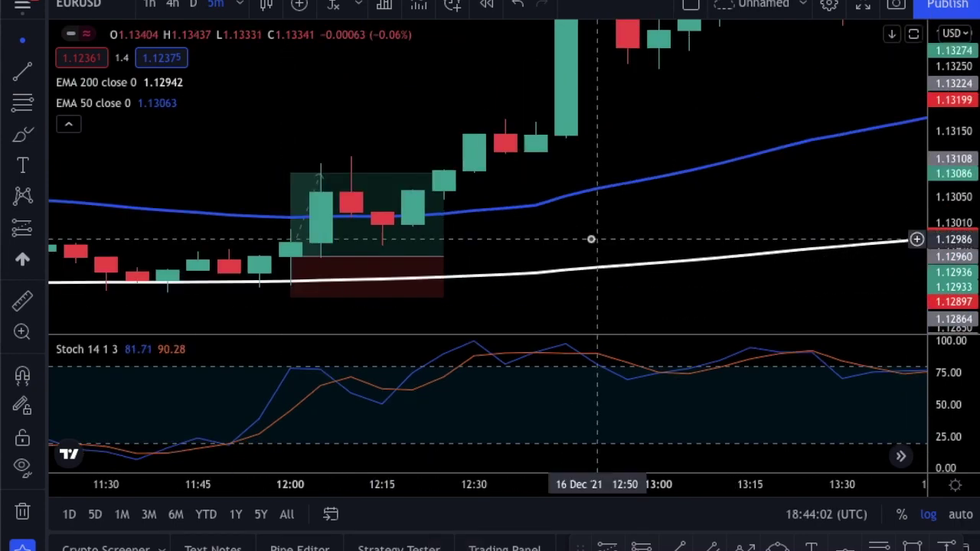
- Move the 12:00 long position to the 12:20 candle with entry at 1.13057, stop at 1.12994 and a raised target of 1.13327
scroll(652, 238, "down", 3)
left_click_drag(650, 256, 579, 255)
left_click_drag(471, 266, 496, 226)
left_click_drag(647, 237, 515, 252)
scroll(510, 251, "down", 2)
left_click_drag(955, 140, 920, 239)
left_click(442, 166)
left_click_drag(443, 167, 442, 105)
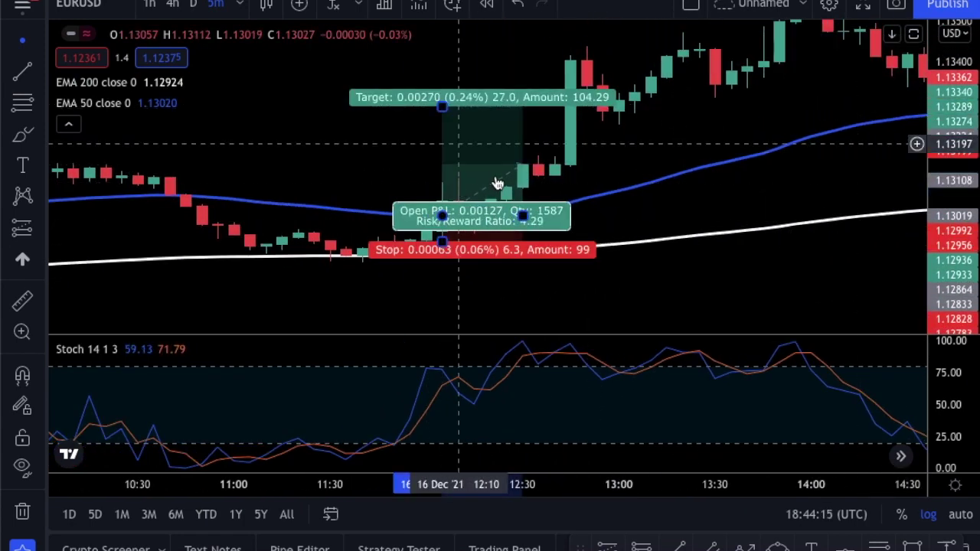
left_click_drag(516, 174, 564, 160)
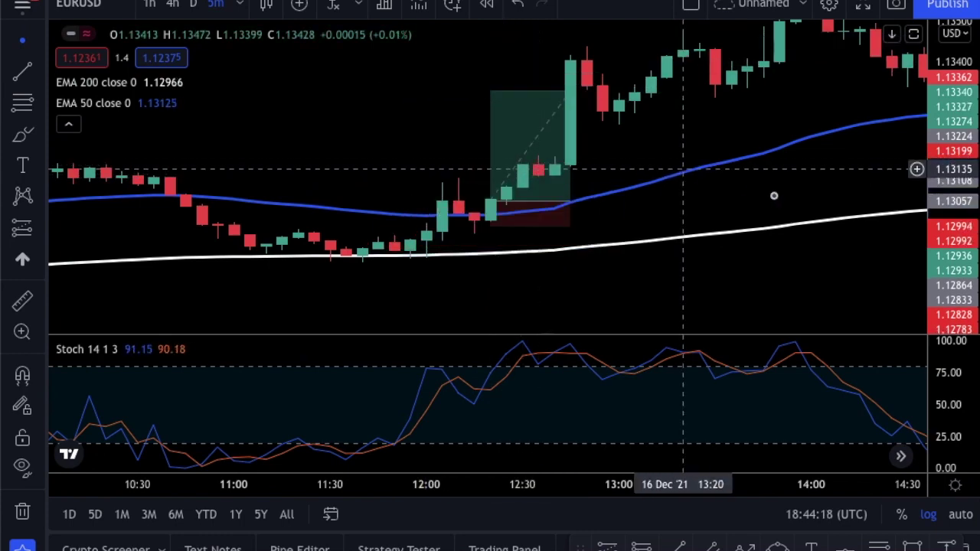
- Examine the 14 Dec downtrend and the Stochastic crossovers around 17:20 in a maximized pane, and restore the chart layout
scroll(841, 201, "down", 1)
left_click_drag(729, 234, 534, 286)
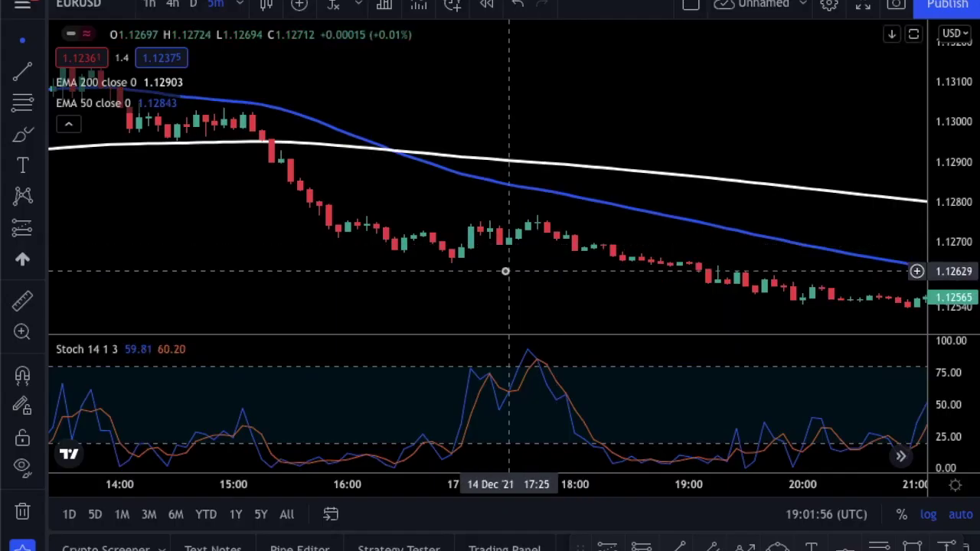
scroll(460, 267, "up", 5)
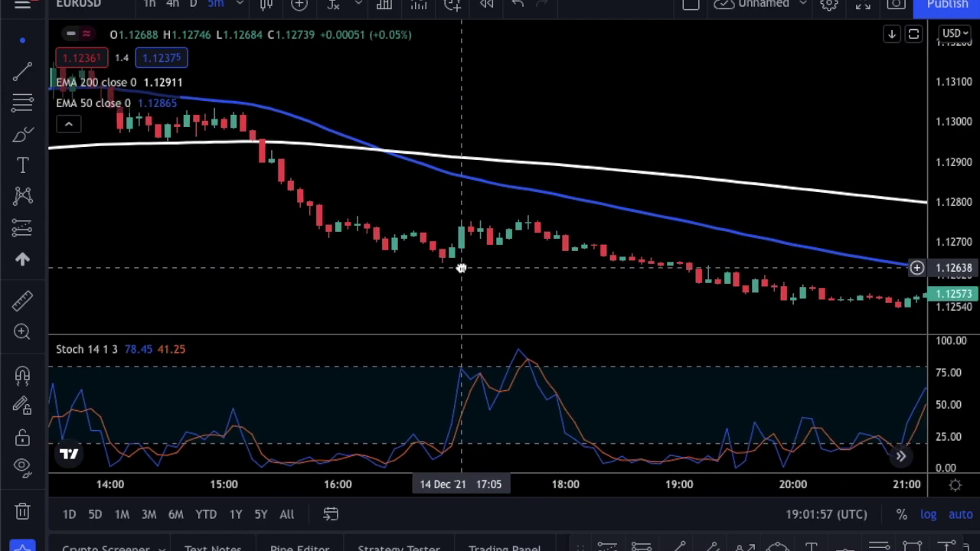
left_click_drag(449, 202, 580, 214)
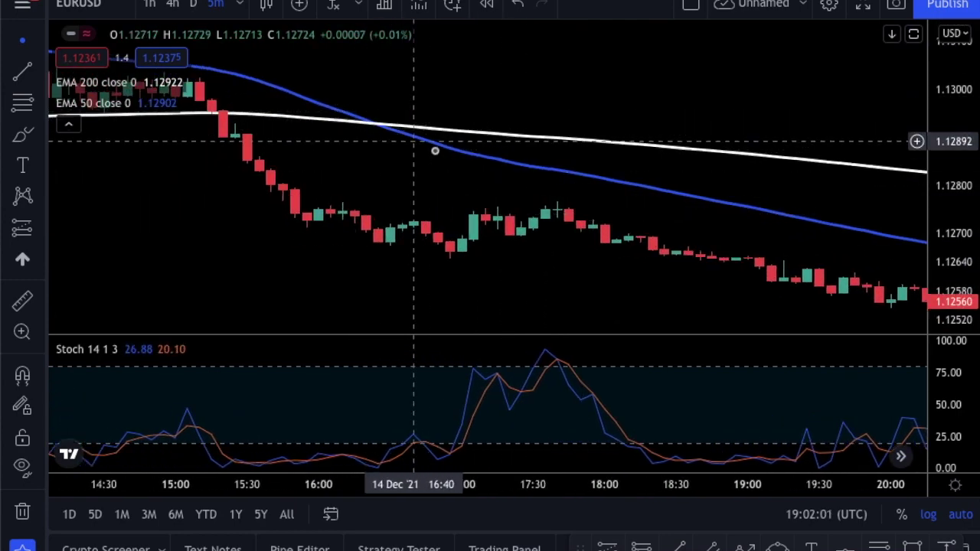
left_click_drag(391, 192, 357, 191)
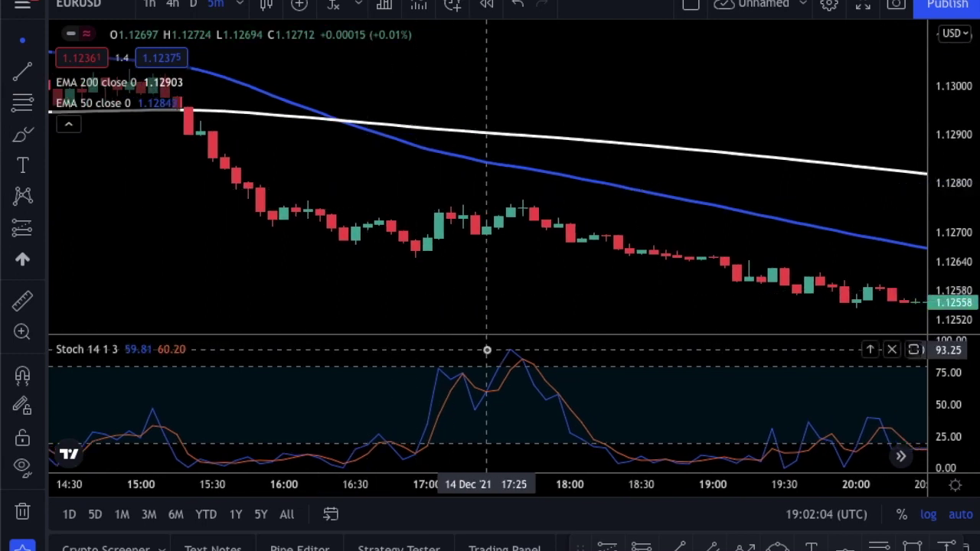
double_click(487, 350)
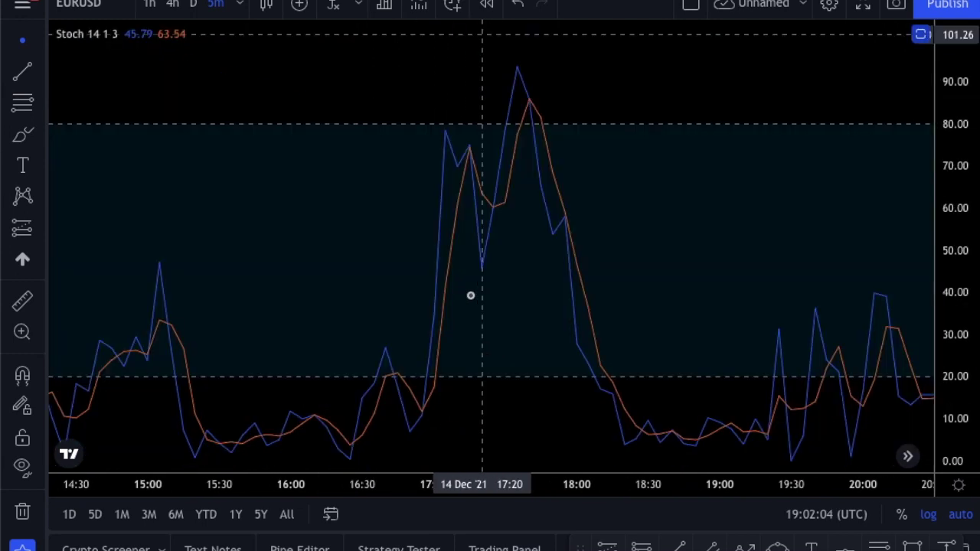
double_click(550, 100)
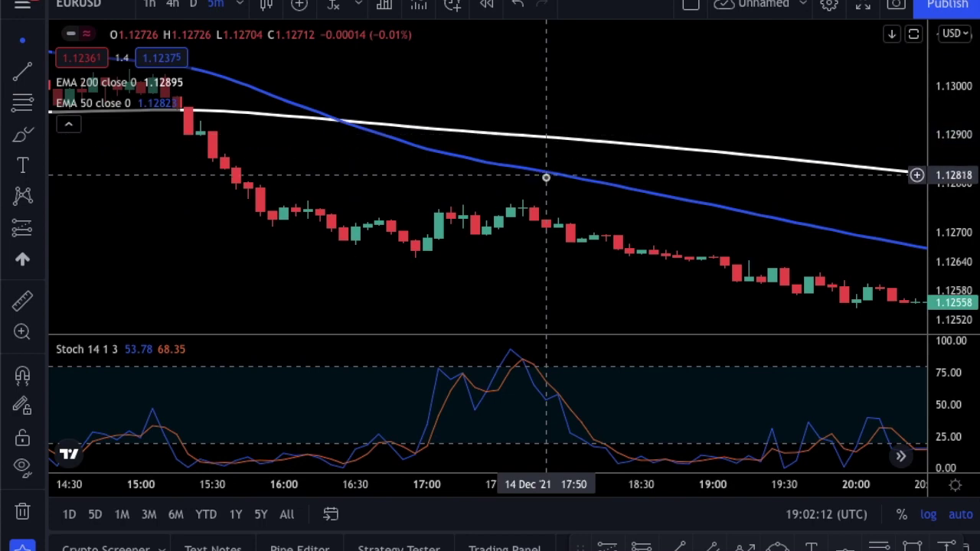
- Place a short position at the 14 Dec 17:55 candle, with entry at 1.12709 and stop at 1.12779
scroll(547, 224, "up", 3)
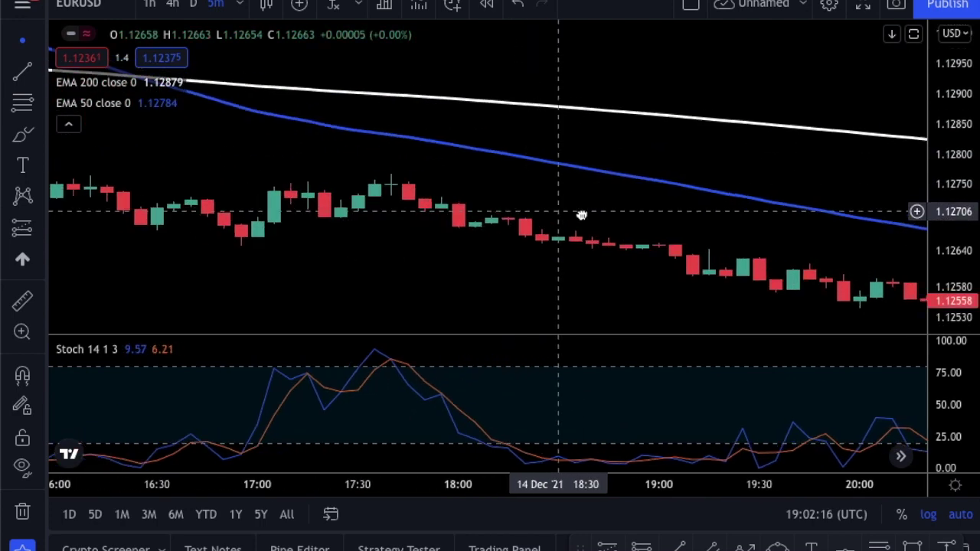
left_click_drag(582, 215, 646, 216)
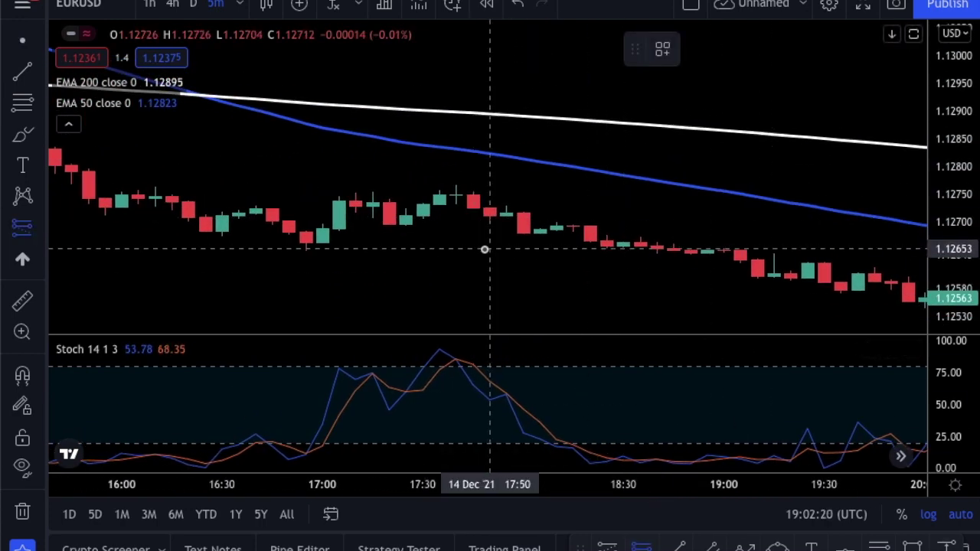
left_click(506, 217)
left_click_drag(508, 184, 511, 179)
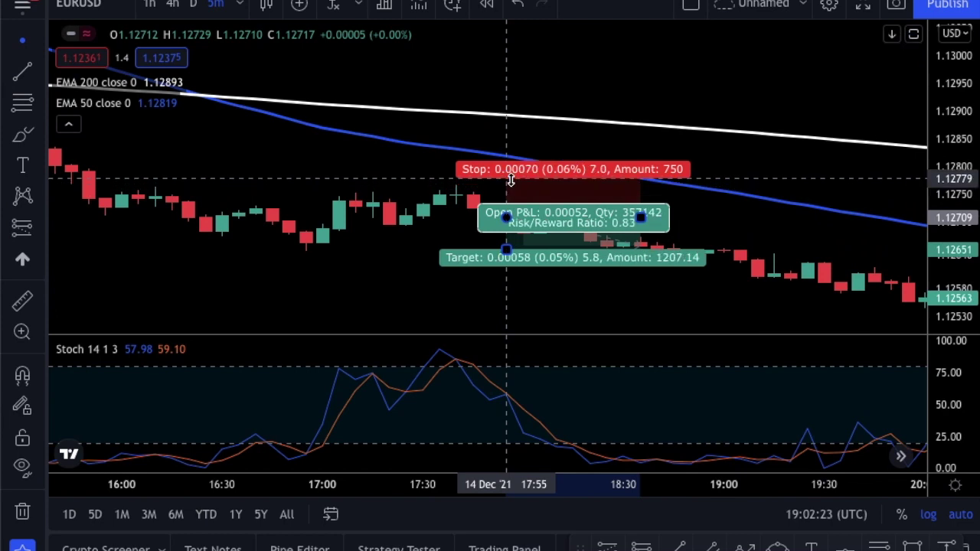
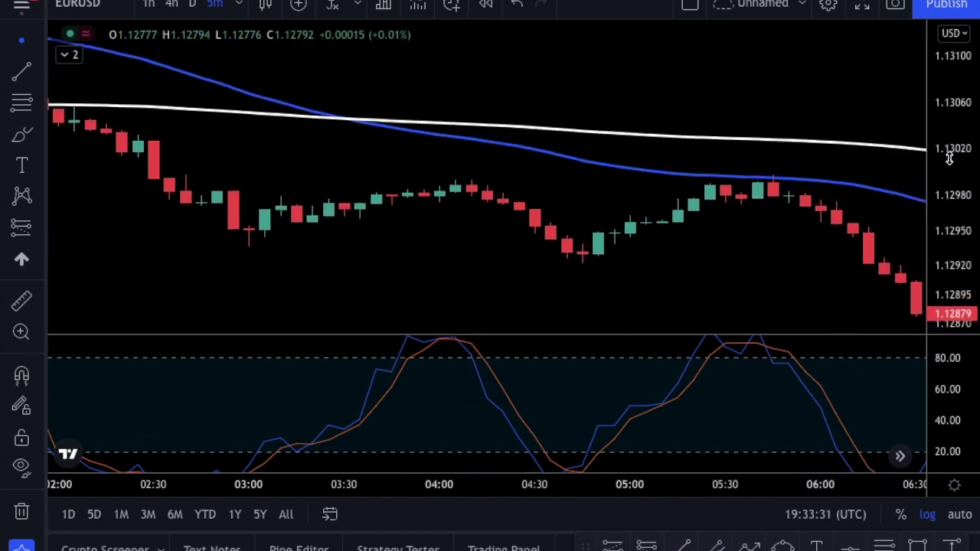
- Place a short position at the 13 Dec 04:20 candle, with entry at 1.12977 and stop at 1.13000
left_click_drag(513, 291, 427, 200)
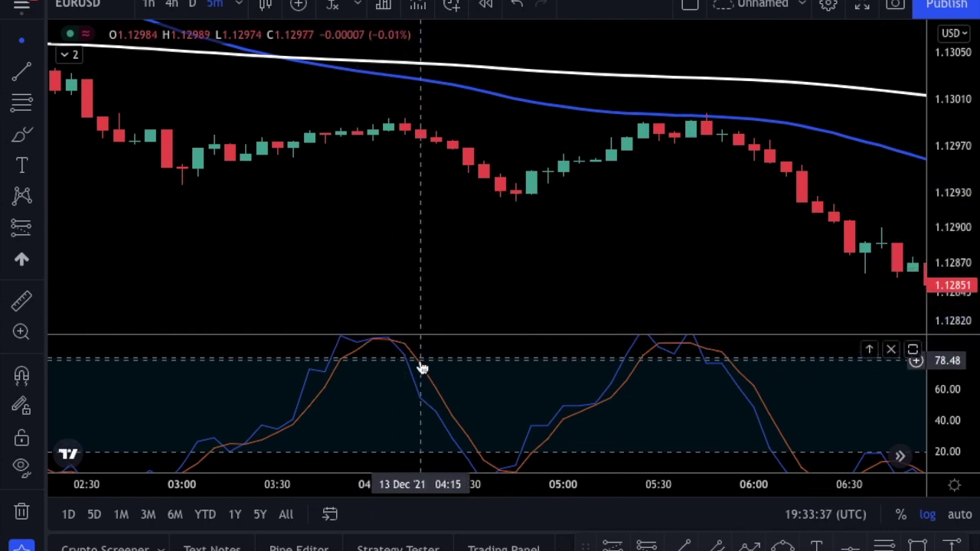
left_click(647, 545)
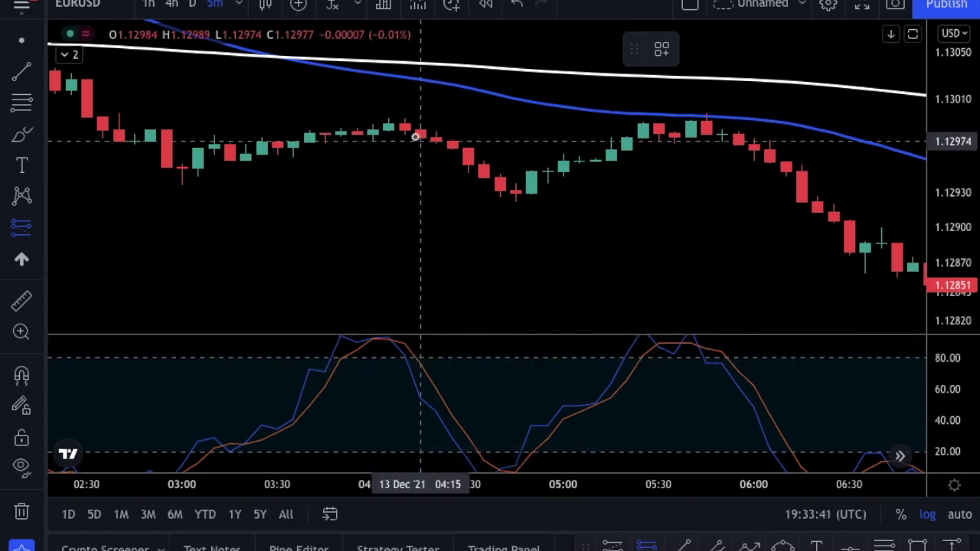
left_click(433, 142)
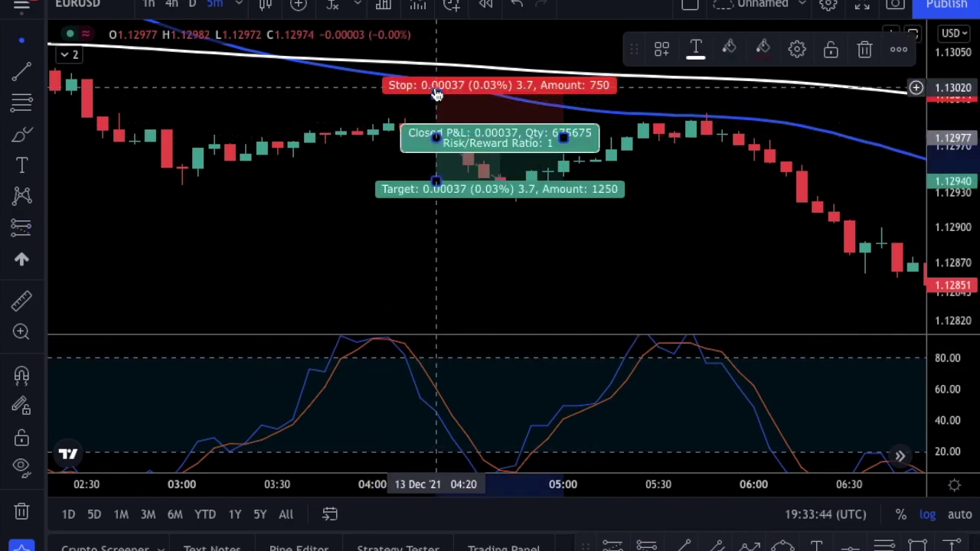
left_click_drag(437, 91, 433, 110)
left_click(484, 202)
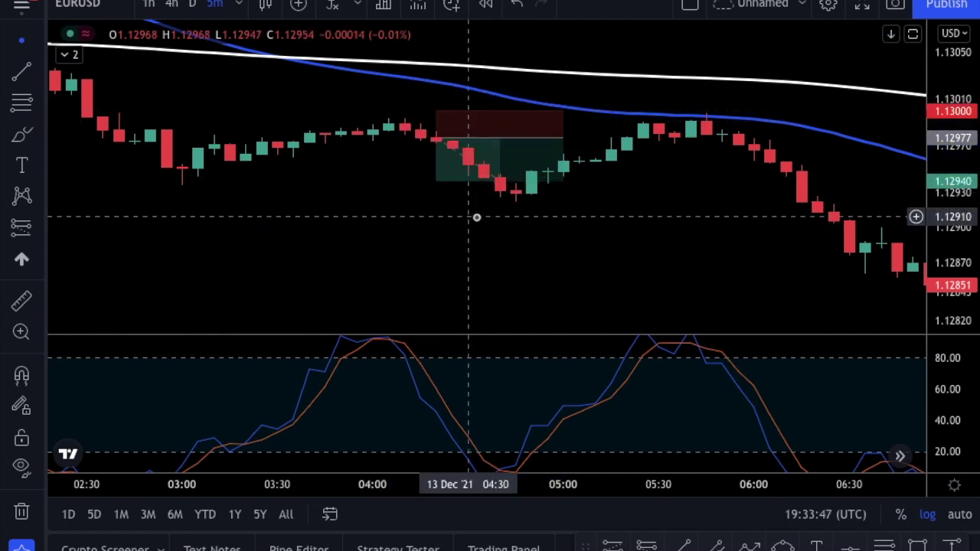
- Set the target of the 13 Dec 04:20 short position to 1.12931 for a risk/reward ratio of 2
scroll(477, 218, "up", 3)
left_click_drag(350, 227, 490, 230)
left_click(433, 180)
left_click_drag(434, 180, 433, 192)
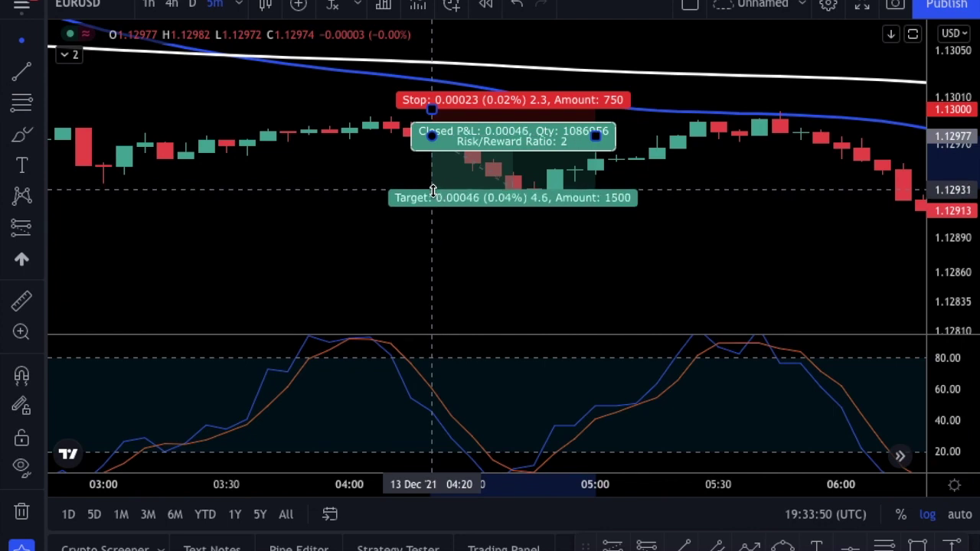
left_click(575, 266)
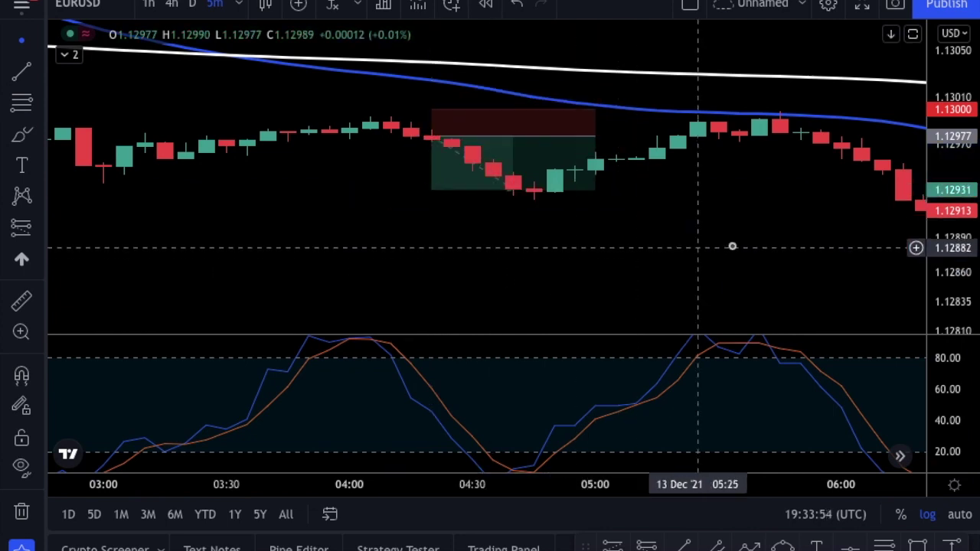
- Place a short position at the 13 Dec 06:00 candle, with entry at 1.12971, stop at 1.13003 and target at 1.12907
left_click_drag(726, 246, 513, 242)
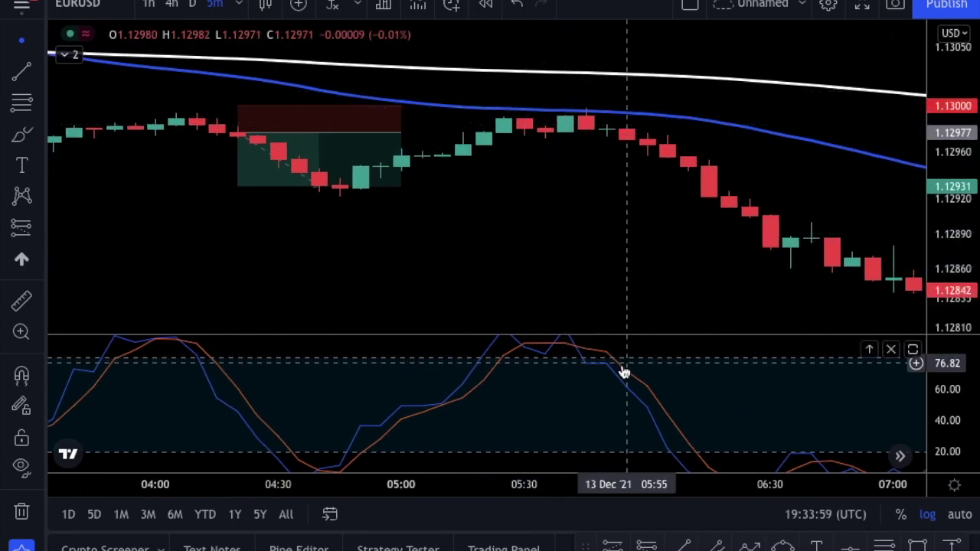
key("alt+h")
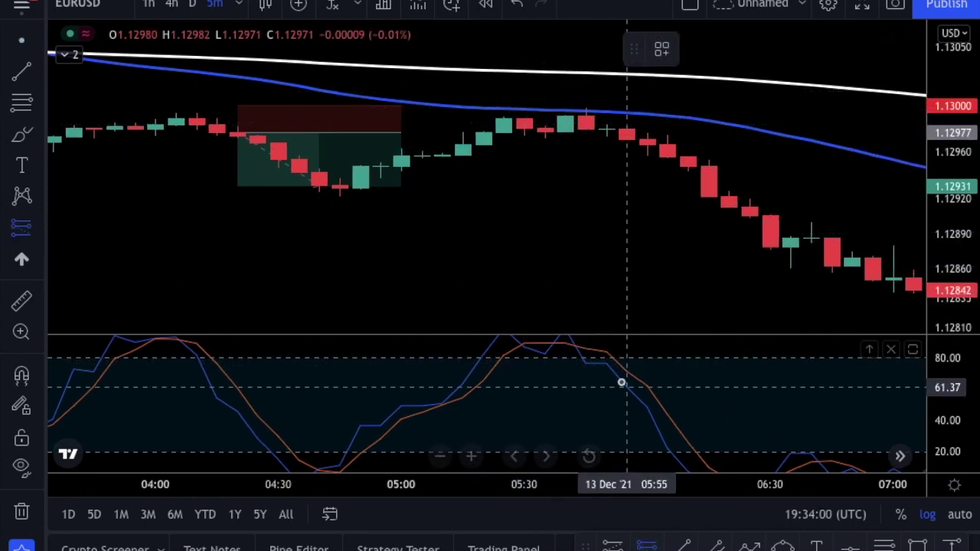
left_click(645, 141)
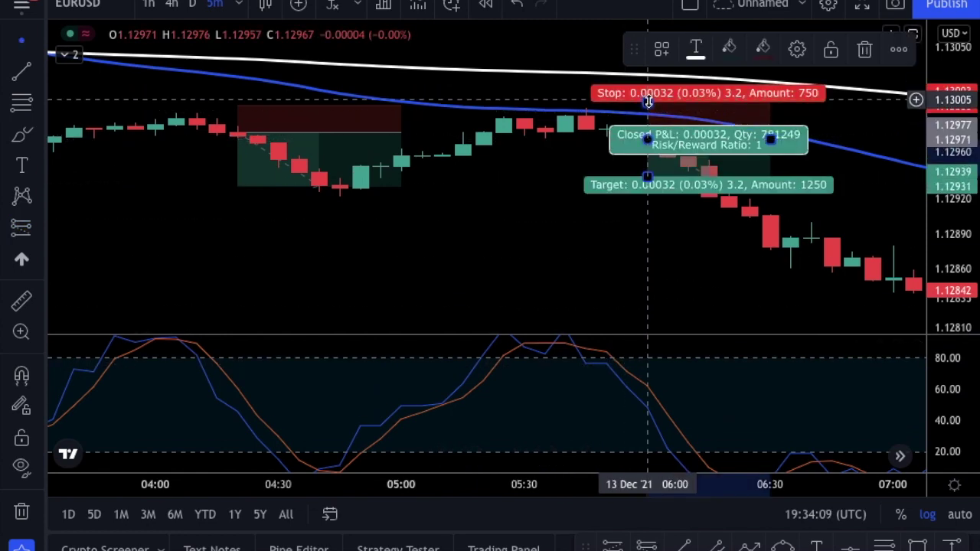
left_click_drag(649, 178, 647, 218)
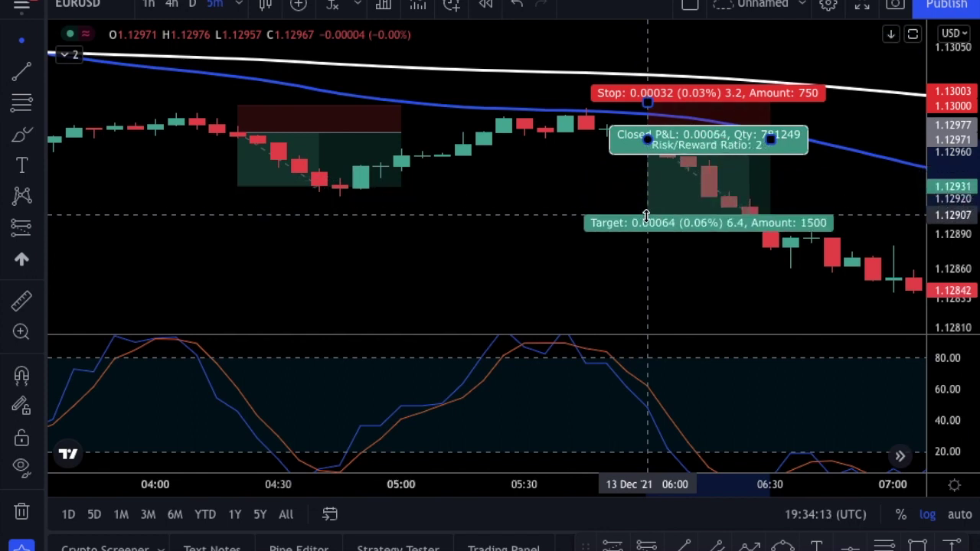
left_click(712, 265)
- Place a short position at the 13 Dec 08:00 candle, with entry at 1.12883 and stop at 1.12921
left_click_drag(778, 311, 492, 243)
scroll(486, 245, "down", 2)
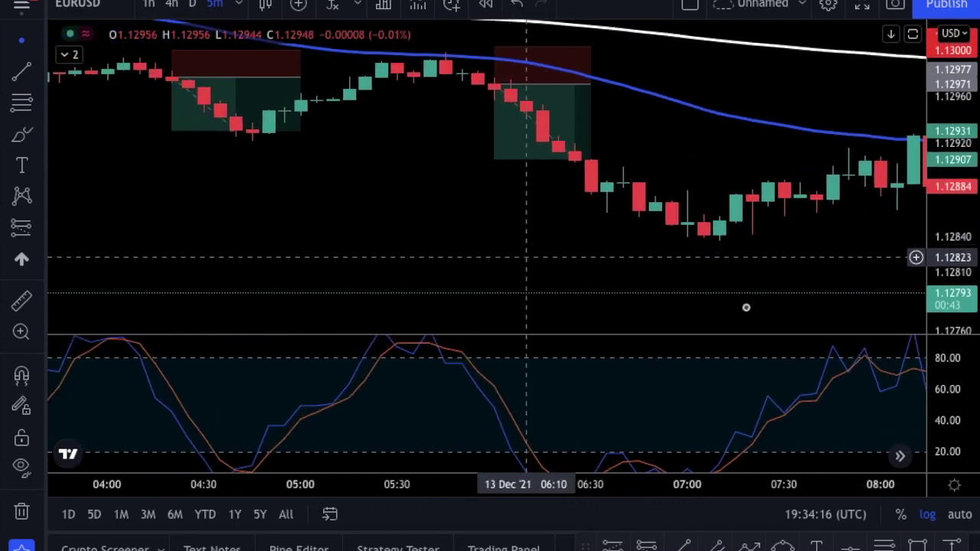
left_click_drag(803, 278, 585, 287)
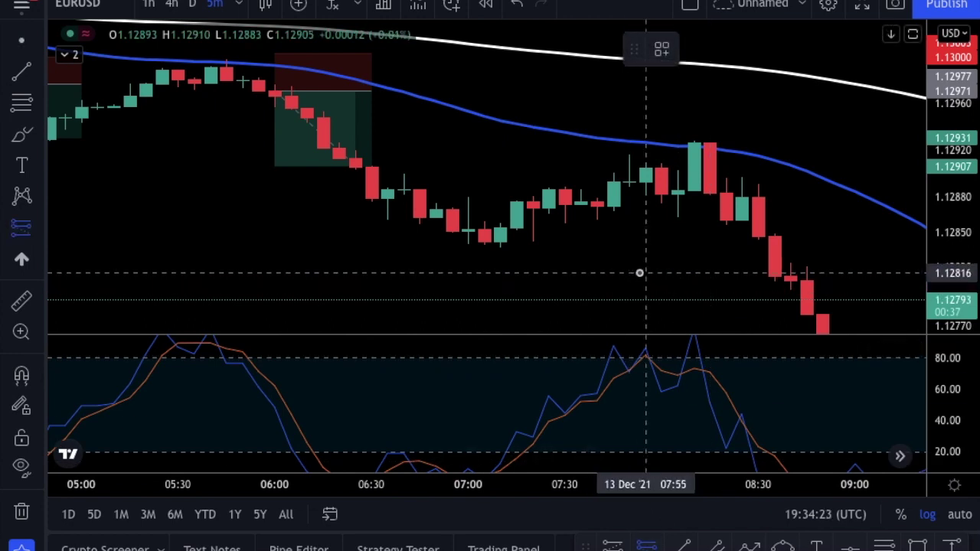
left_click(665, 198)
left_click_drag(613, 176, 573, 207)
left_click(675, 116)
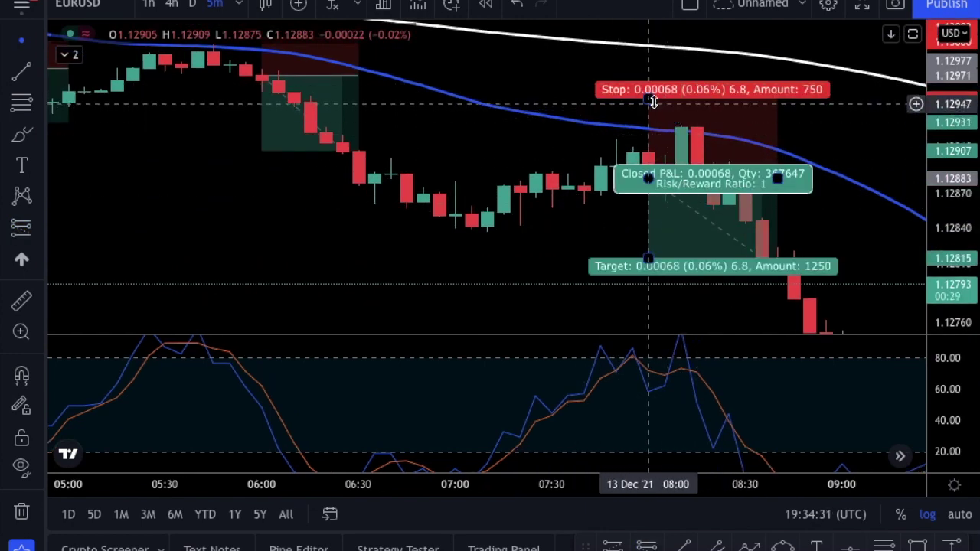
left_click_drag(654, 101, 648, 136)
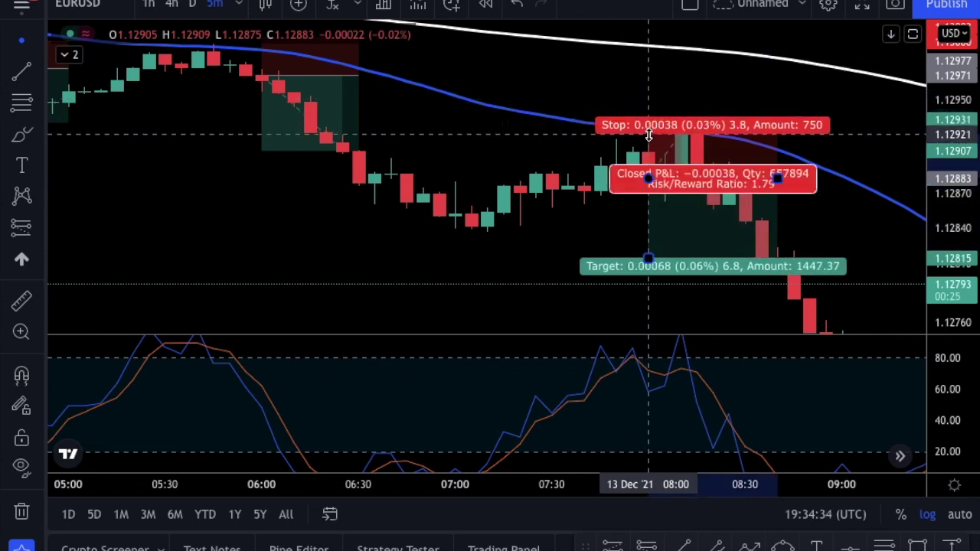
- Set the target of the 13 Dec 08:00 short position to 1.12806 for a risk/reward ratio of about 2
left_click_drag(582, 244, 507, 211)
left_click(613, 213)
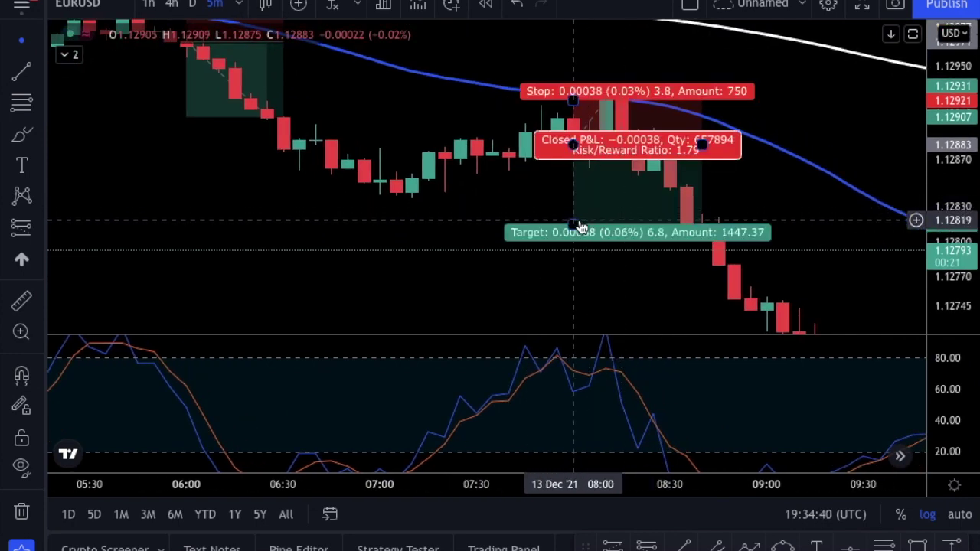
left_click_drag(580, 227, 575, 237)
left_click(527, 213)
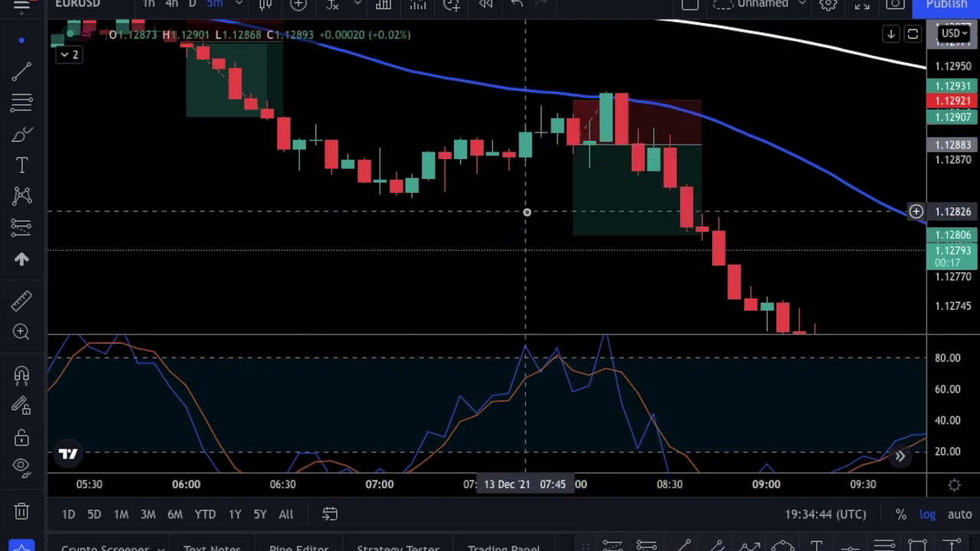
- Try a stop of 1.12934 with the target at 1.12781 on the 08:00 short position, and bring the stop back to 1.12922
scroll(529, 212, "down", 3)
left_click_drag(628, 214, 541, 222)
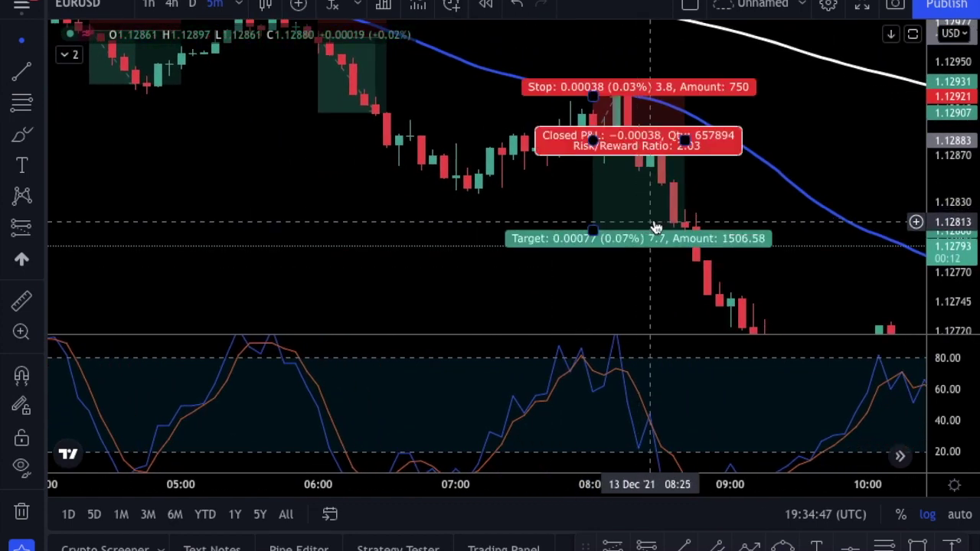
left_click_drag(594, 95, 592, 81)
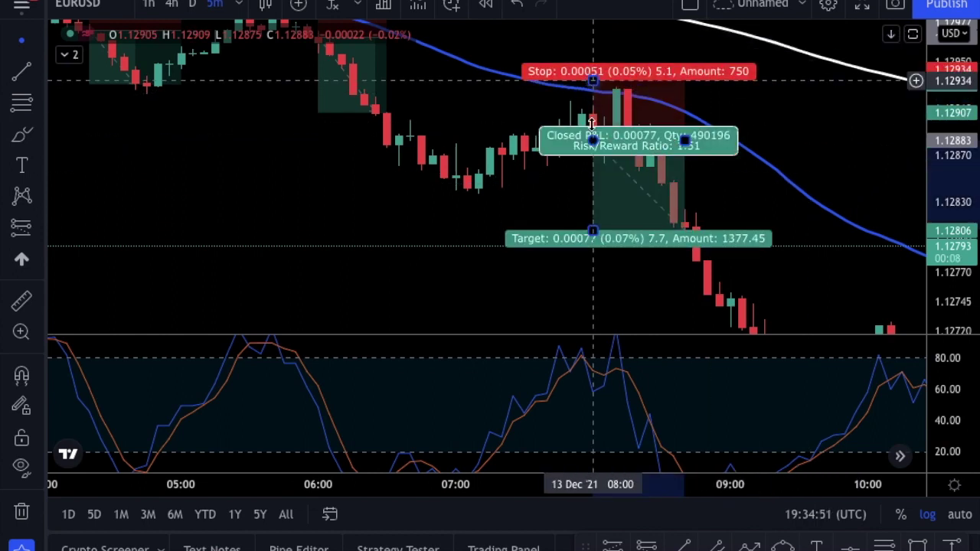
left_click_drag(593, 233, 592, 260)
scroll(429, 229, "down", 5)
left_click_drag(586, 210, 560, 217)
left_click_drag(719, 134, 718, 147)
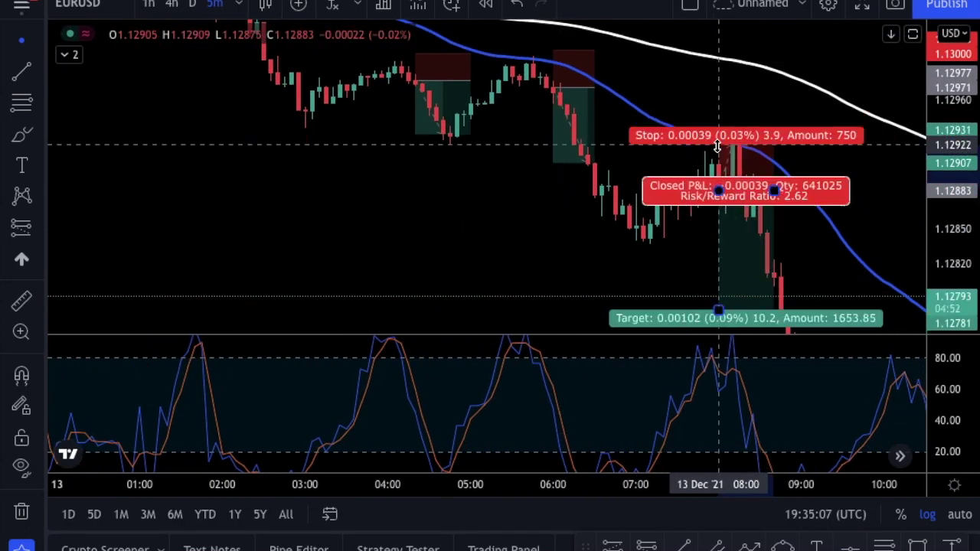